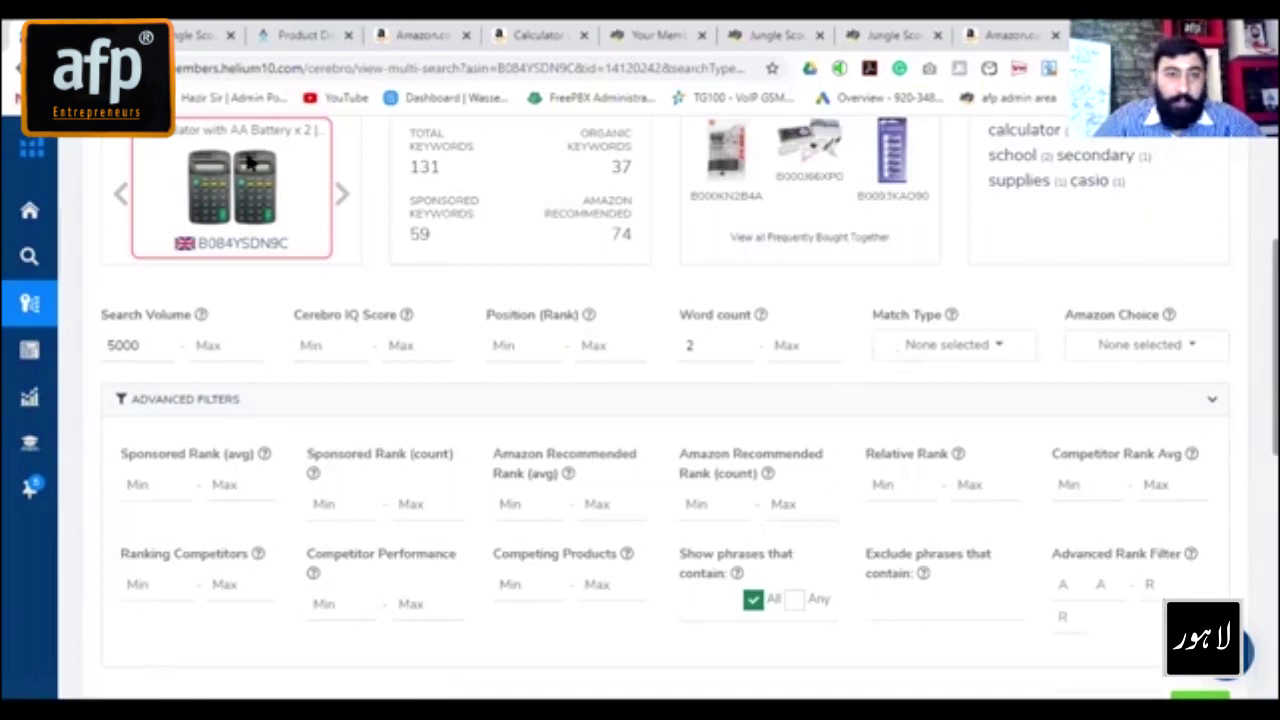
pyautogui.hotkey('ctrl', 'Tab')
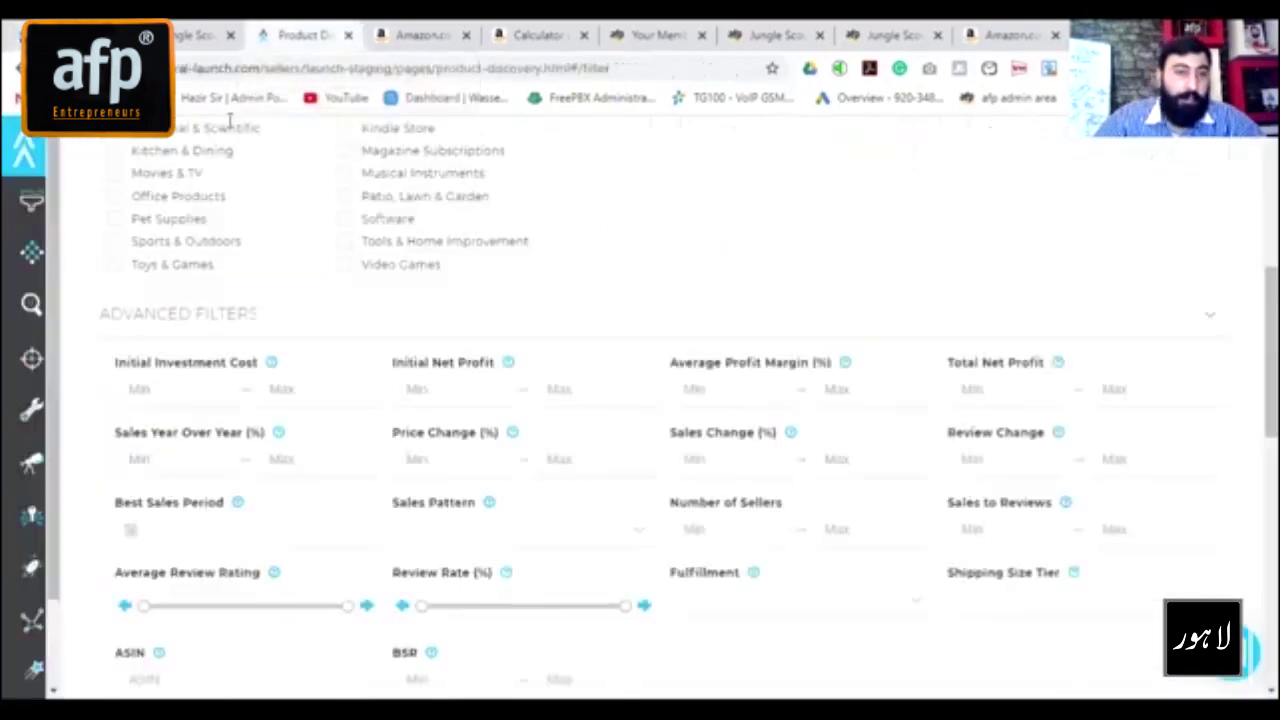
pyautogui.hotkey('ctrl', 'Tab')
pyautogui.hotkey('ctrl', 'Tab')
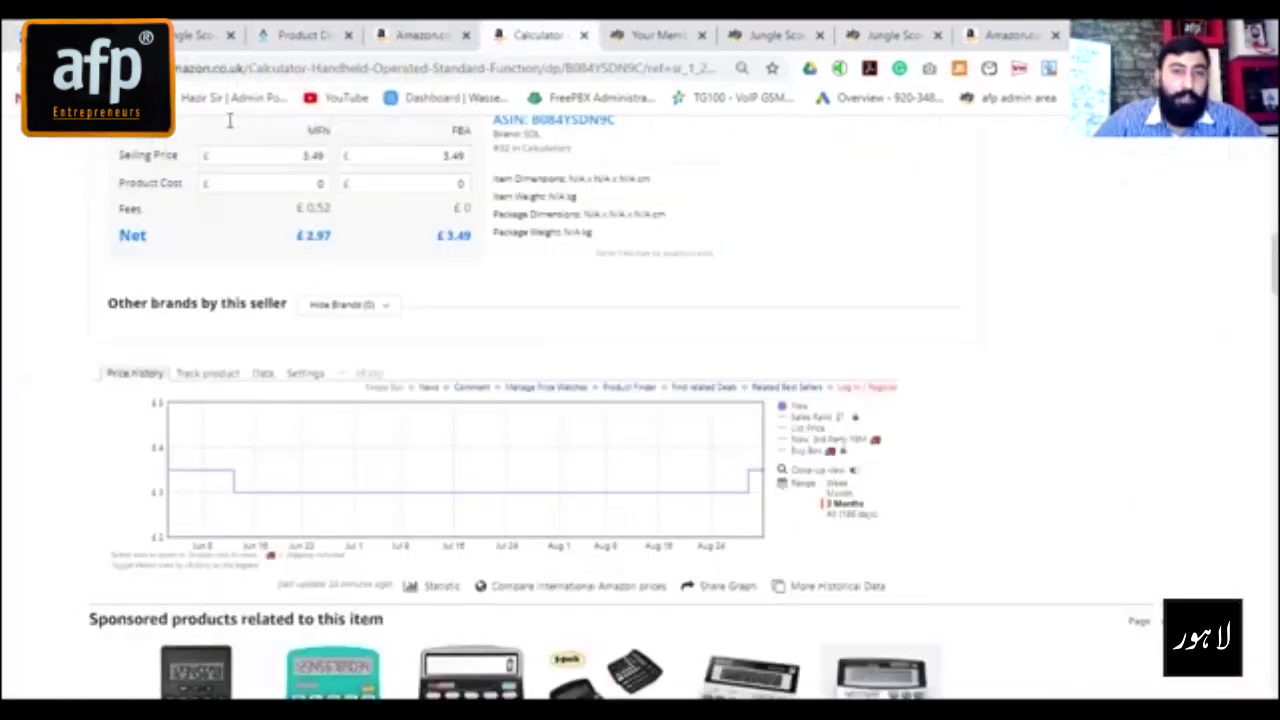
# - Open a new browser tab and begin a web search with the word "google"
pyautogui.hotkey('ctrl', 't')
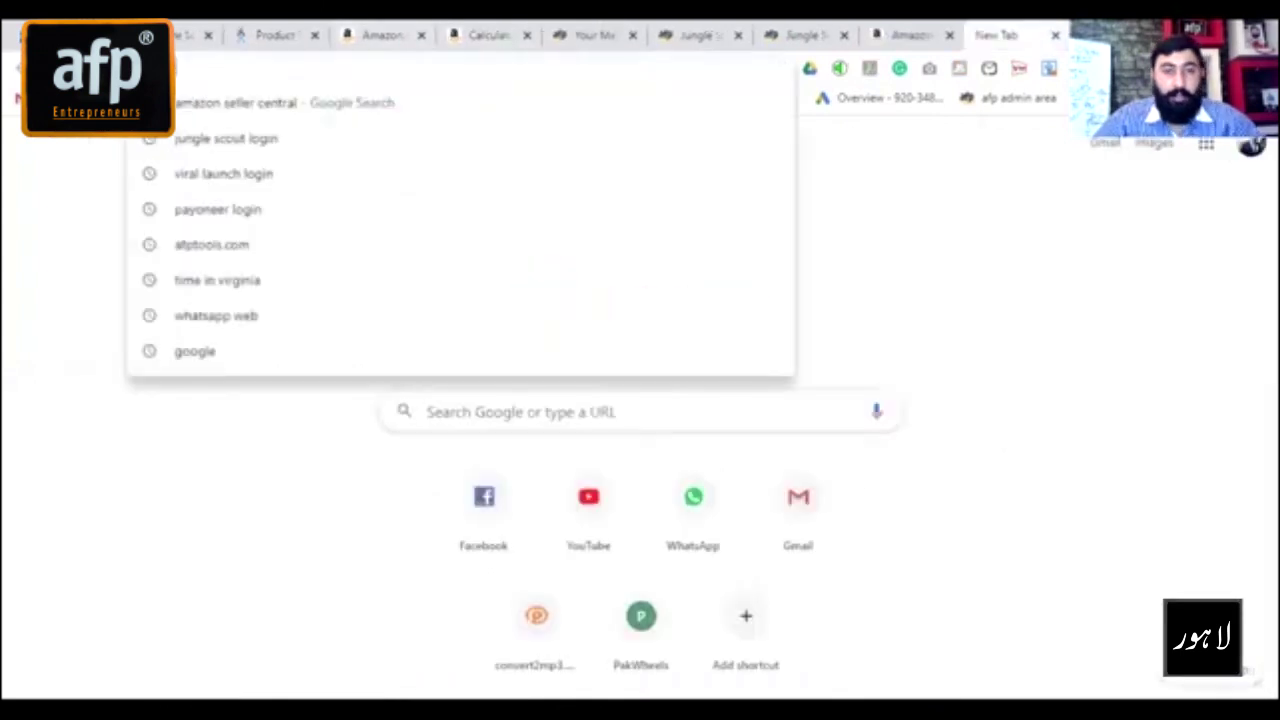
pyautogui.write('google ')
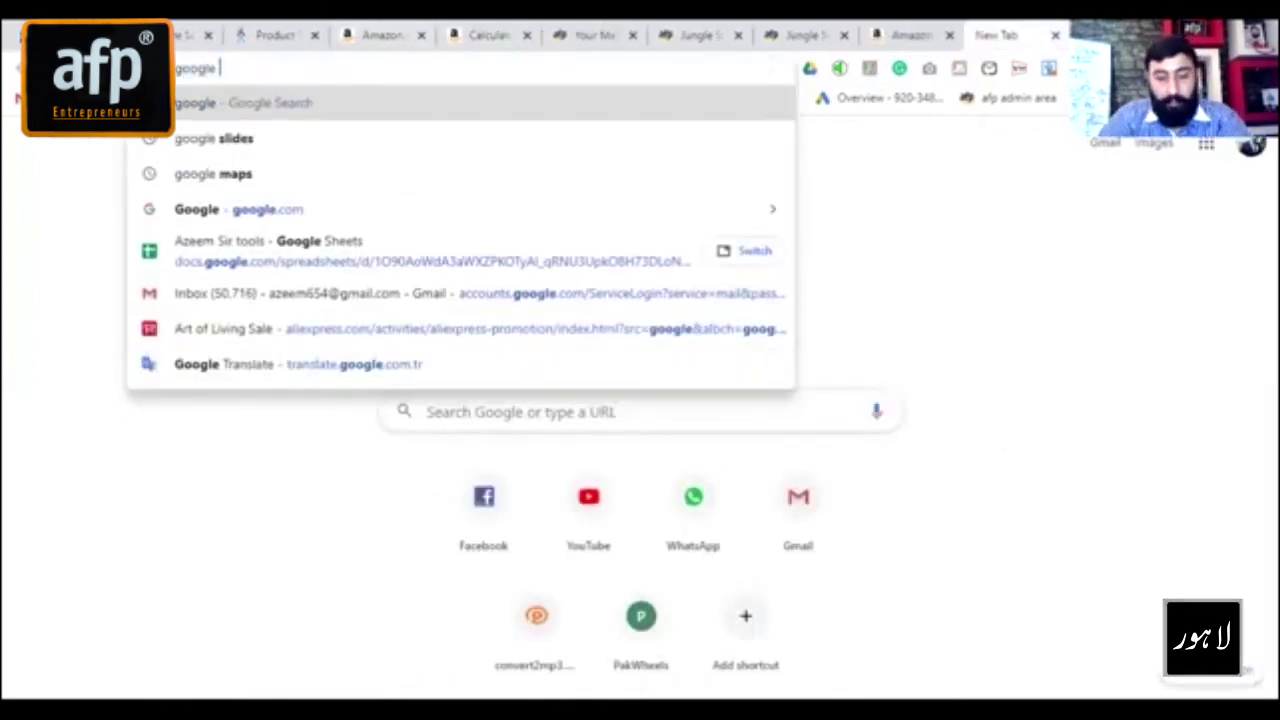
pyautogui.write('trends')
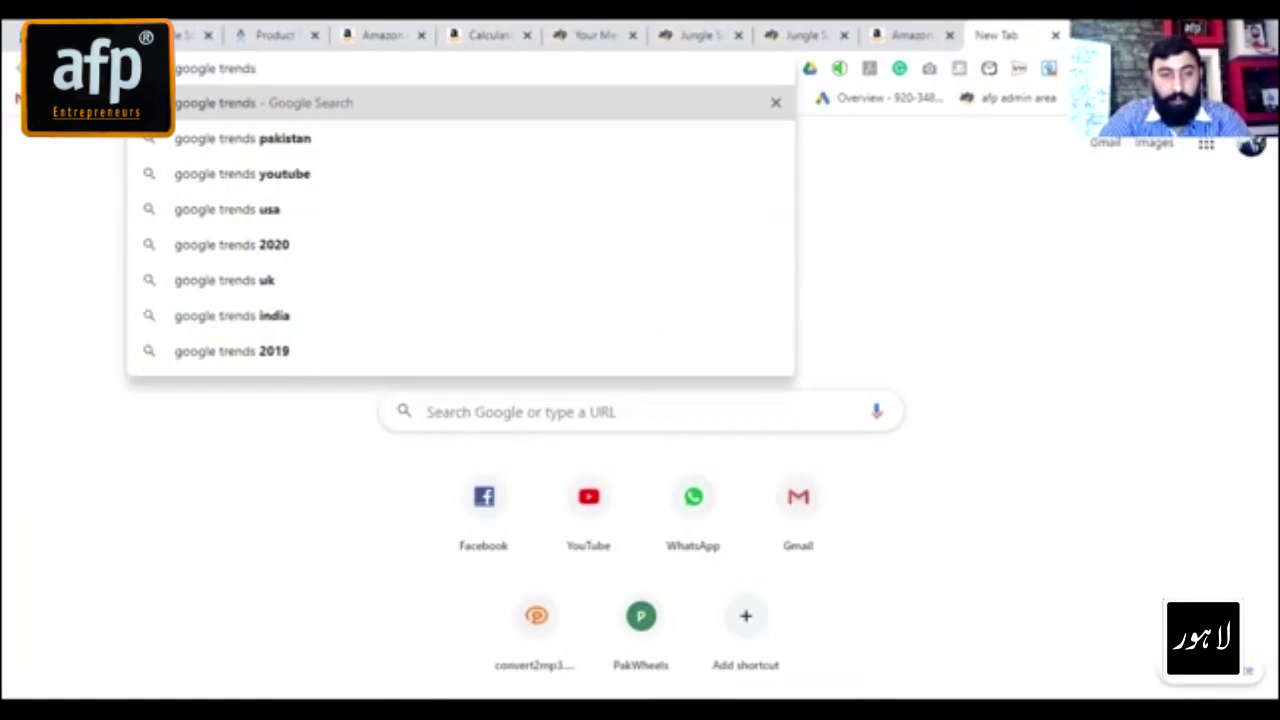
pyautogui.press('BackSpace')
pyautogui.press('BackSpace')
pyautogui.press('BackSpace')
pyautogui.press('BackSpace')
pyautogui.press('BackSpace')
pyautogui.press('BackSpace')
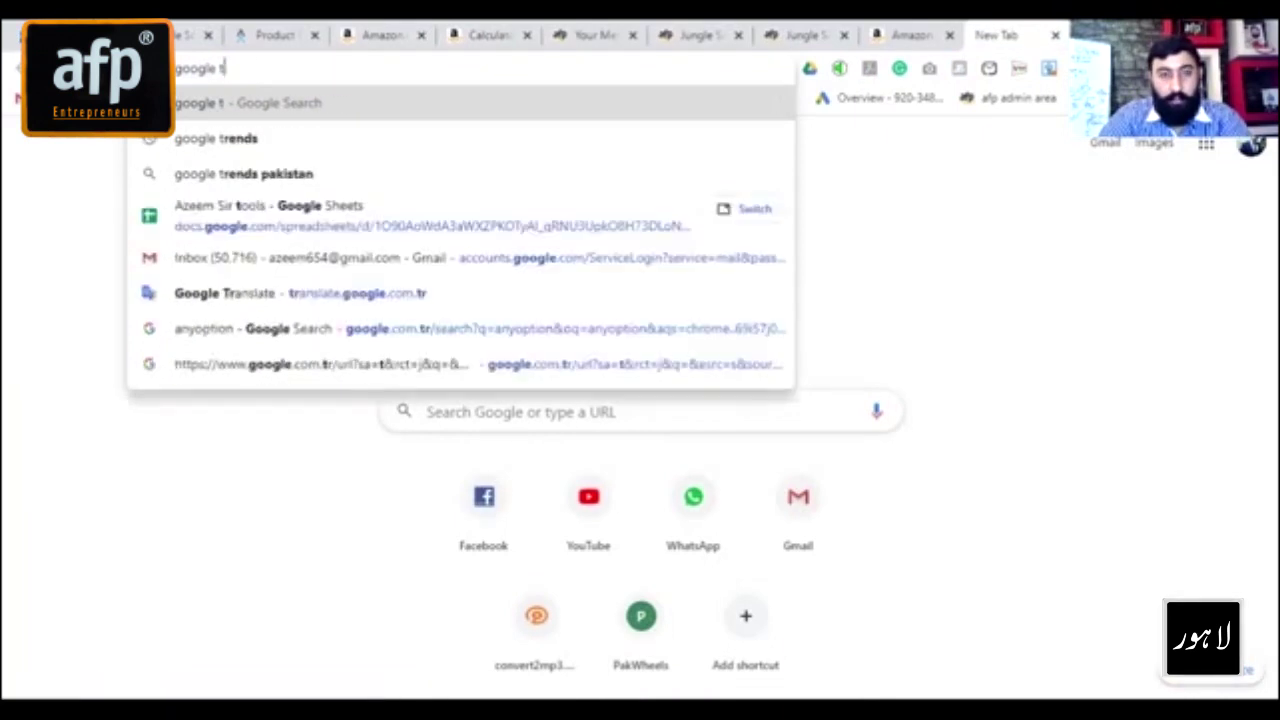
# - Complete the query as "google keyword planner" and run the web search
pyautogui.write('keyword plane')
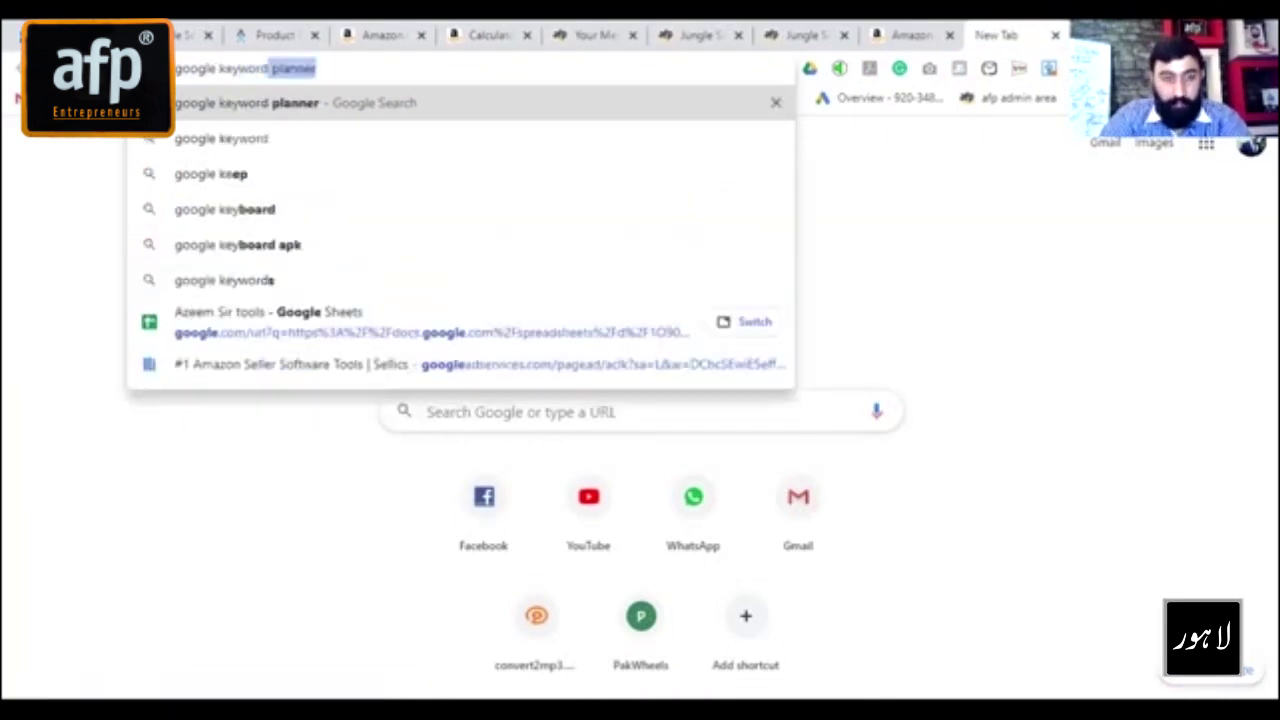
pyautogui.press('BackSpace')
pyautogui.write('ner')
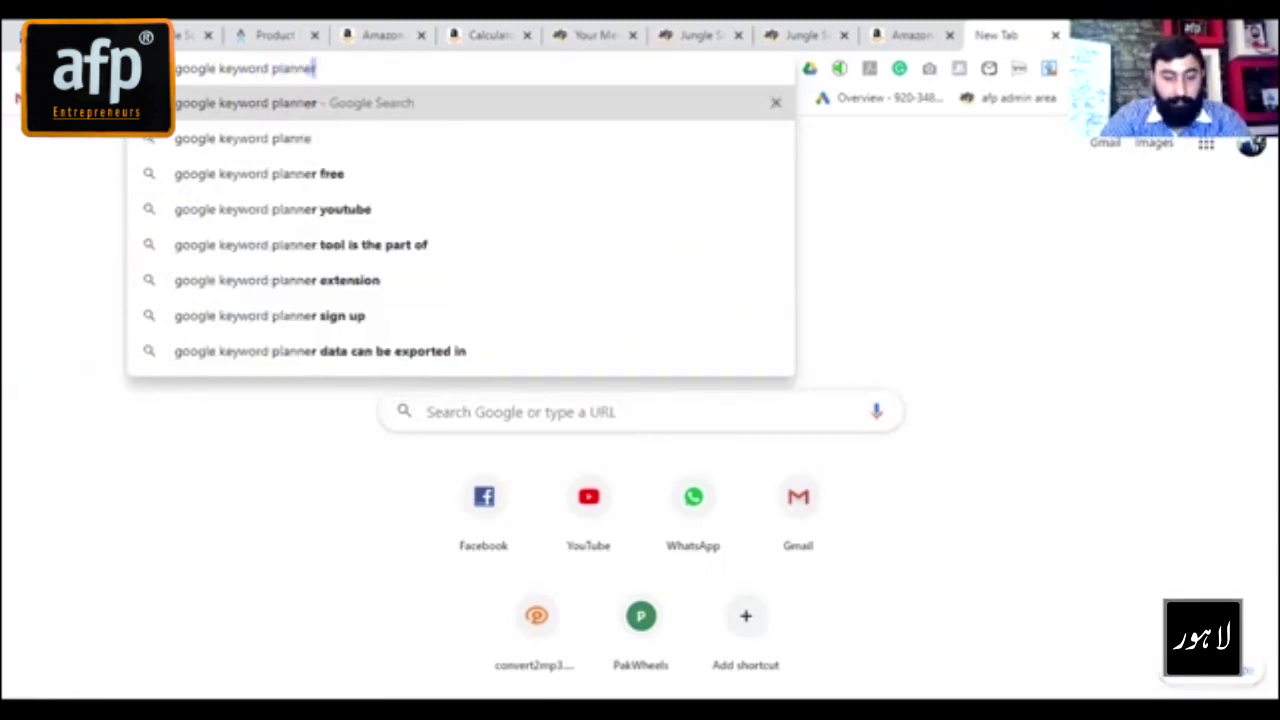
pyautogui.press('Return')
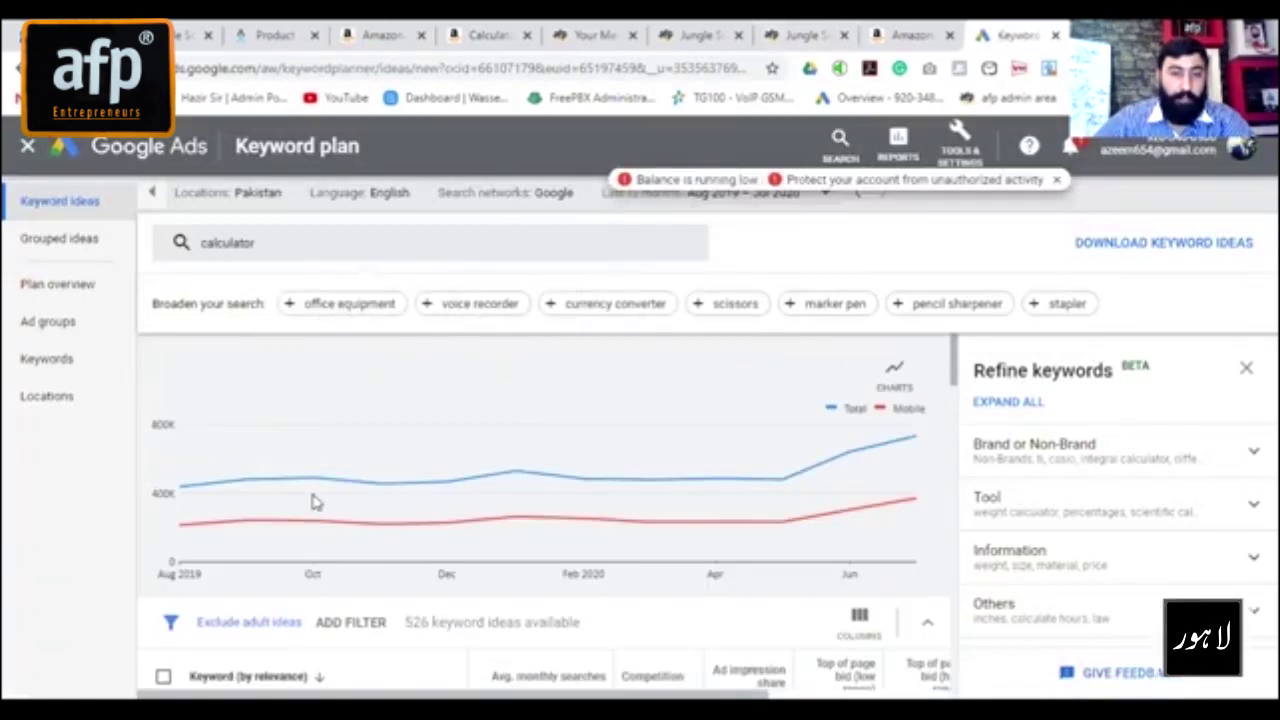
# - Replace Pakistan with the country United Kingdom as the keyword plan's targeted location and save it
pyautogui.click(258, 193)
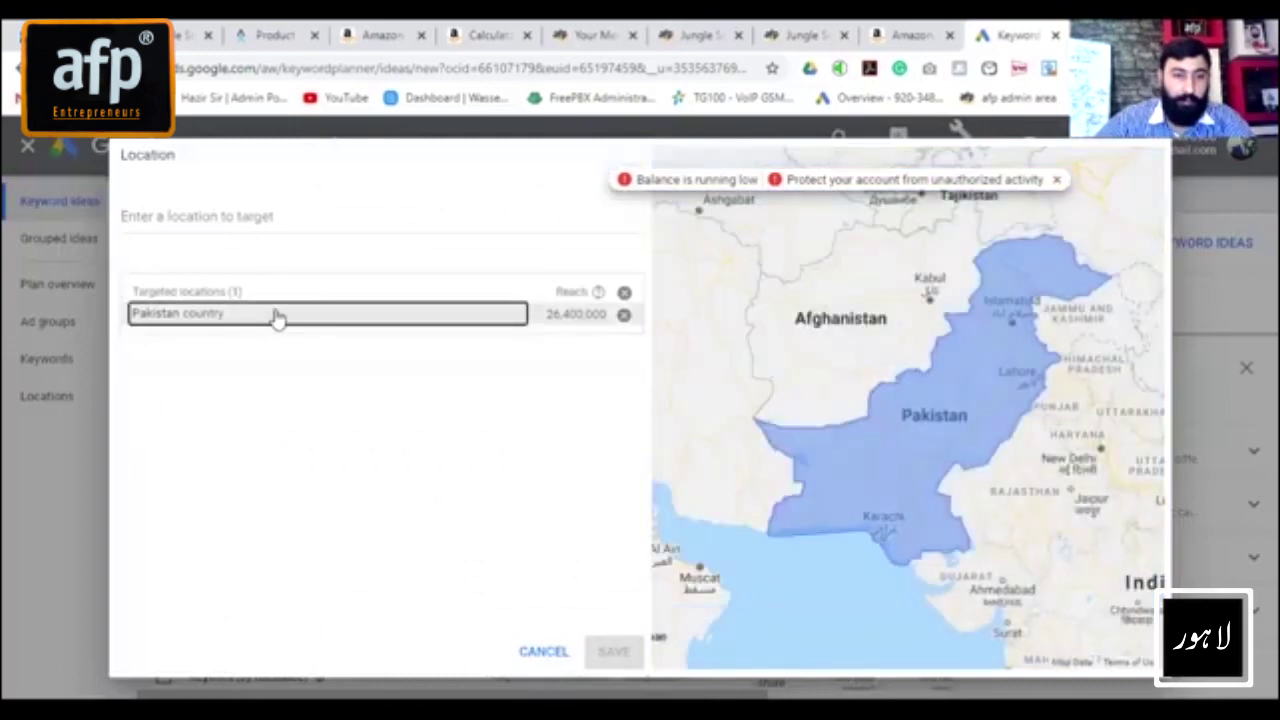
pyautogui.click(624, 316)
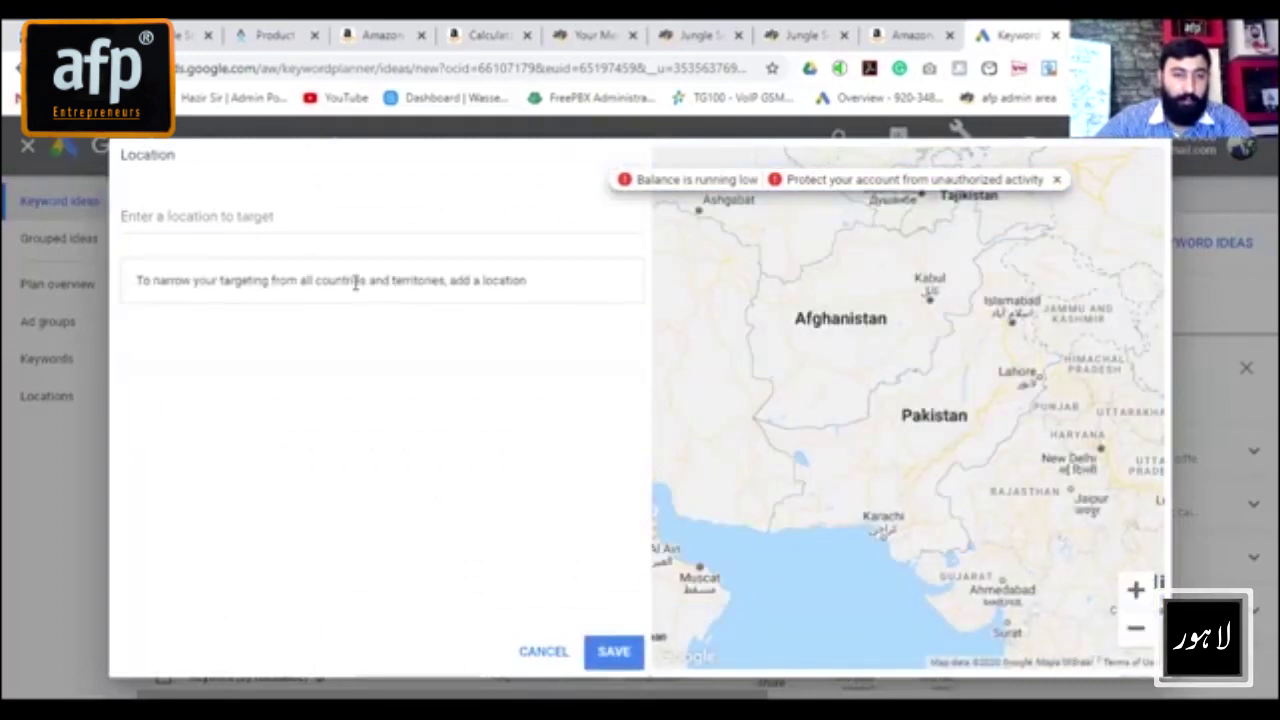
pyautogui.click(329, 212)
pyautogui.write('united kingdom')
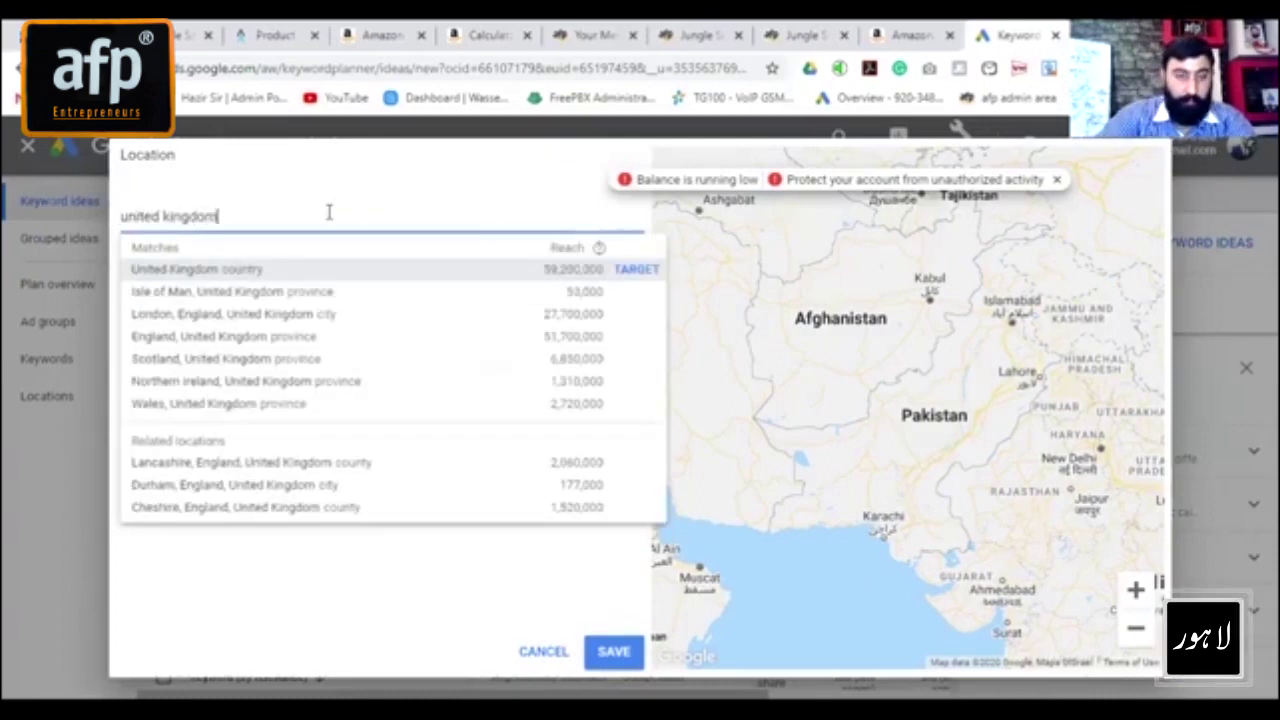
pyautogui.press('Return')
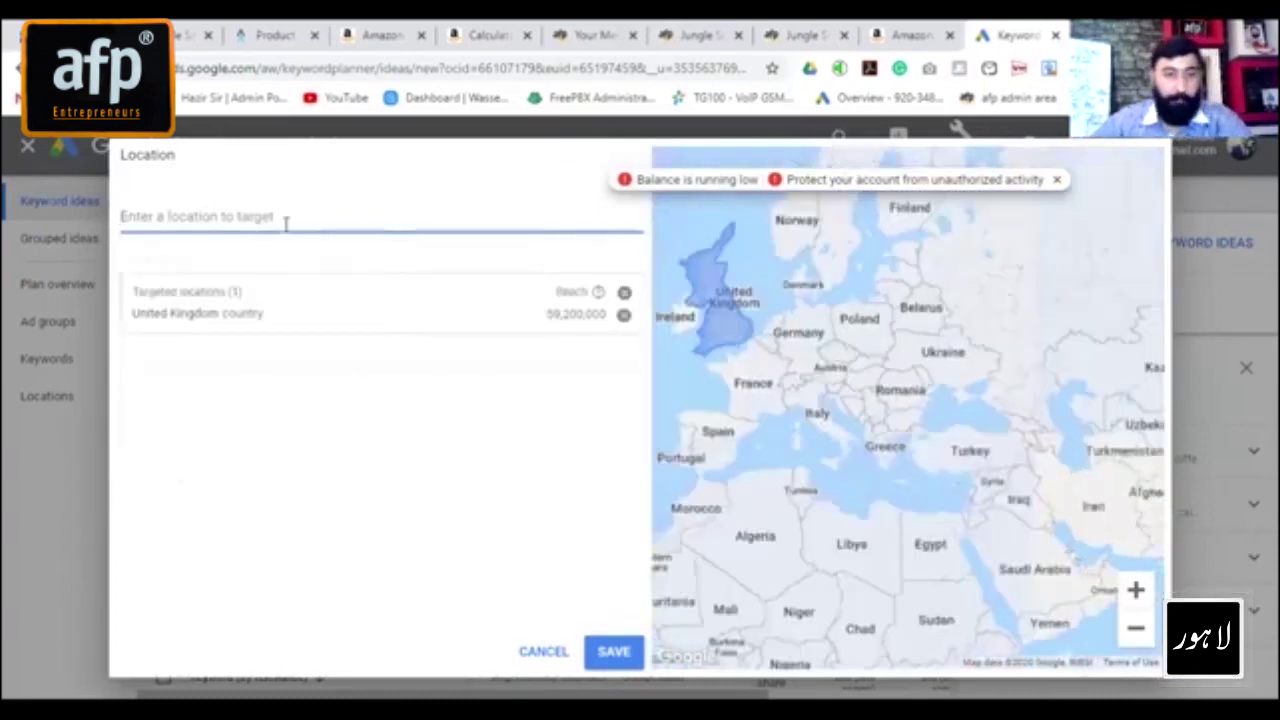
pyautogui.click(612, 652)
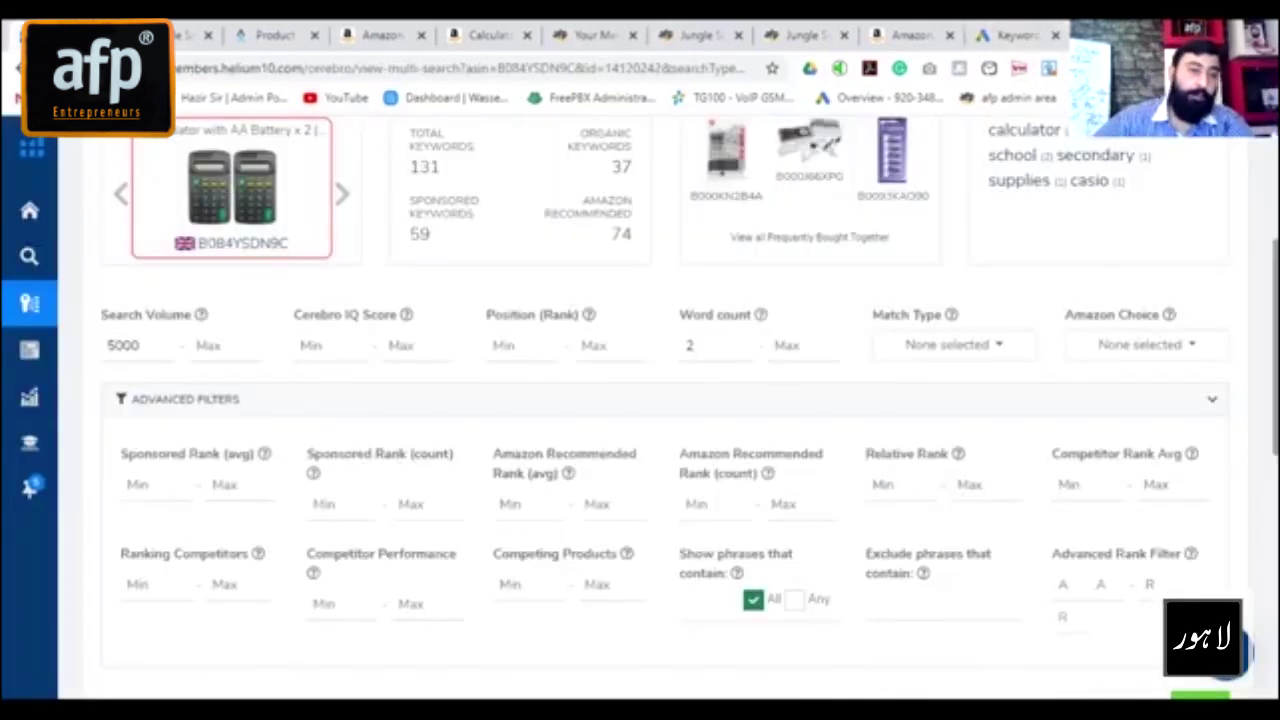
# - Search the web for "google trends" in a new browser tab
pyautogui.moveTo(94, 240)
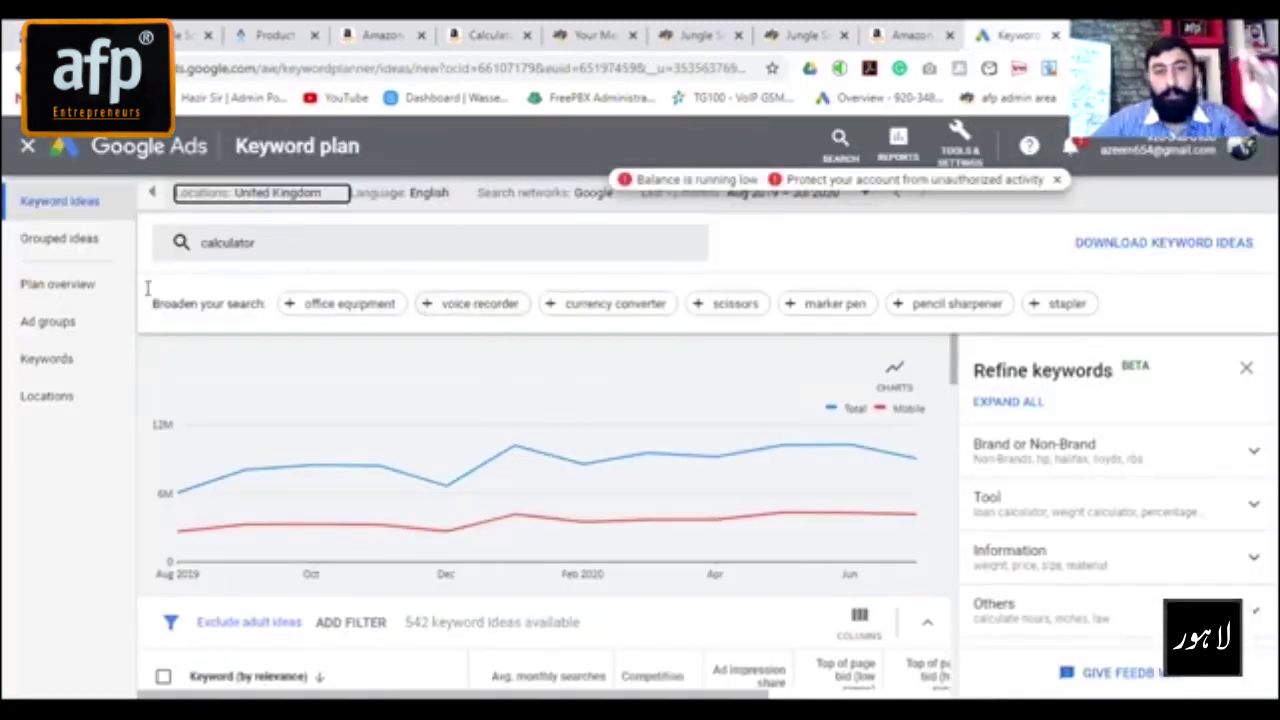
pyautogui.hotkey('ctrl', 't')
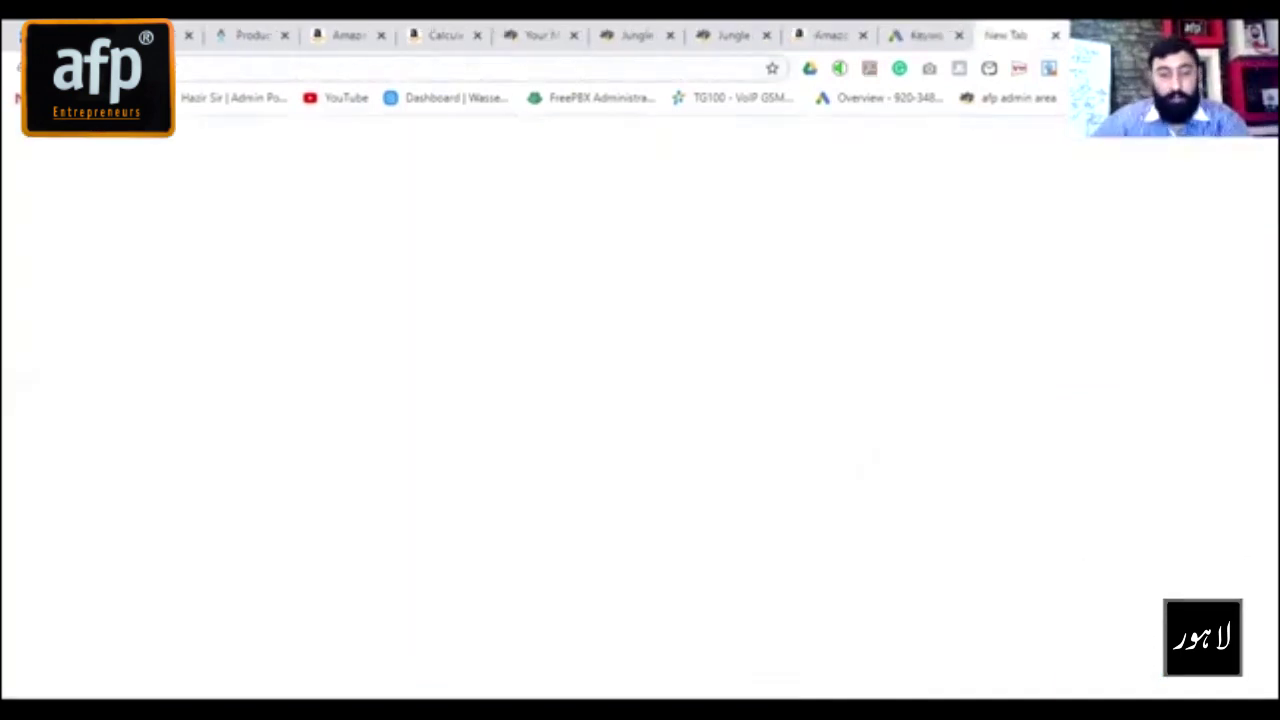
pyautogui.write('google trends')
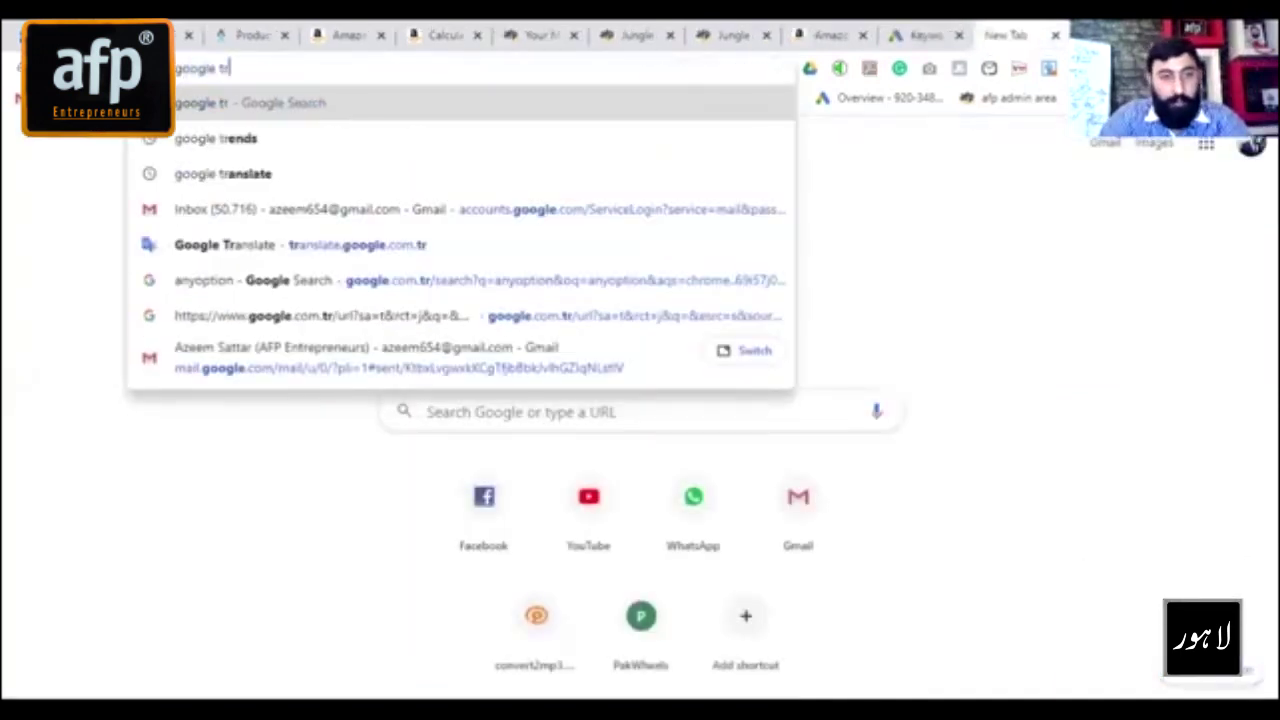
pyautogui.press('Return')
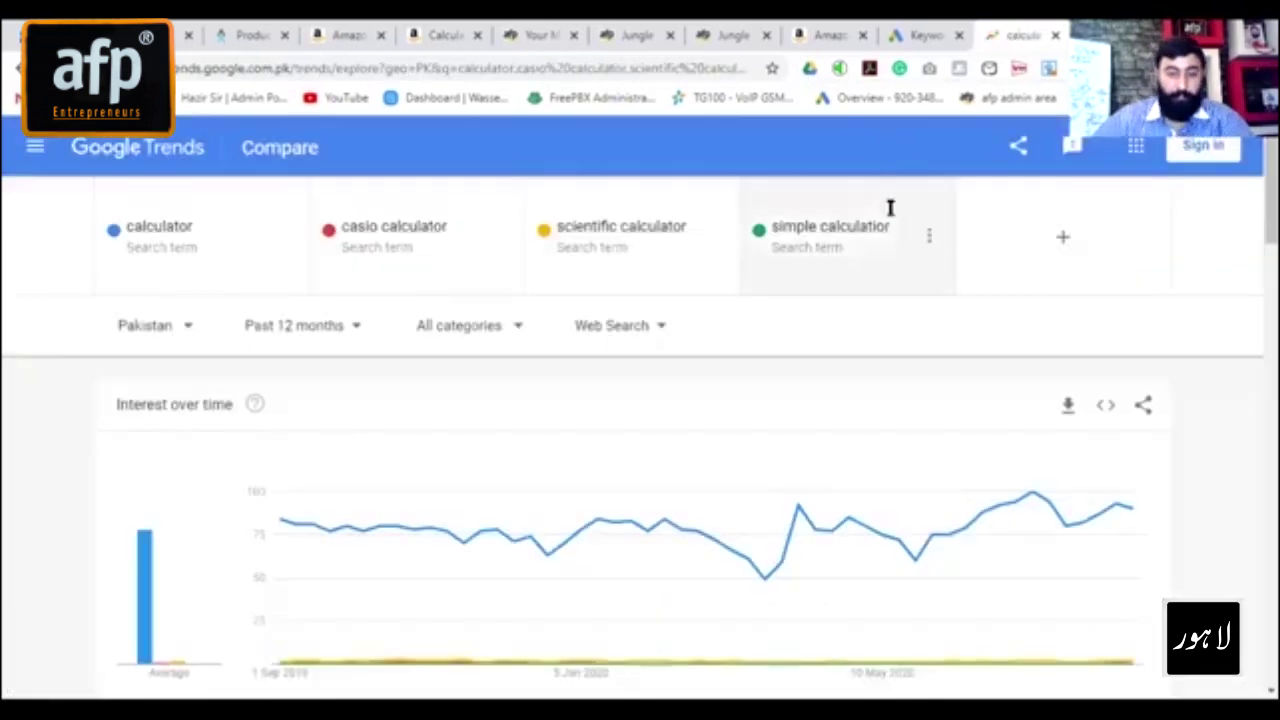
# - Return to the Google Ads keyword plan and review the average monthly searches and competition of the calculator keyword ideas
pyautogui.click(910, 36)
pyautogui.scroll(-3, 700, 400)
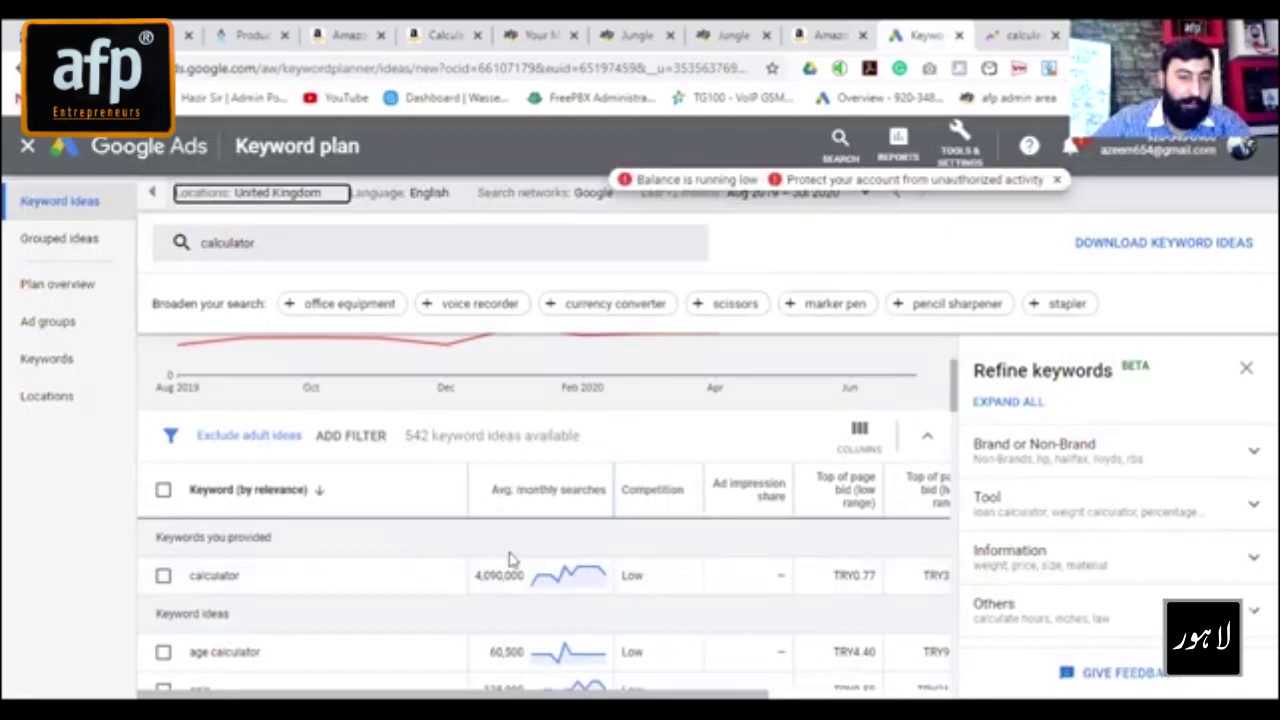
pyautogui.scroll(-1, 509, 560)
pyautogui.scroll(-1, 673, 592)
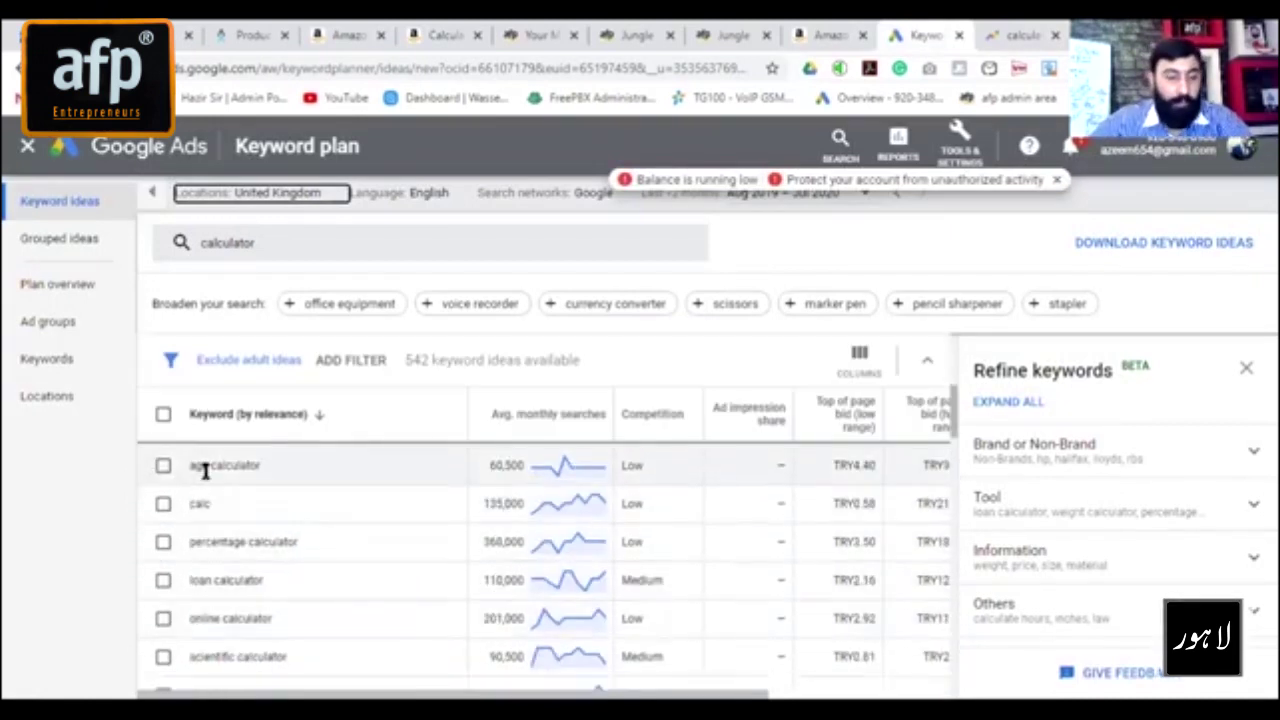
pyautogui.scroll(1, 560, 555)
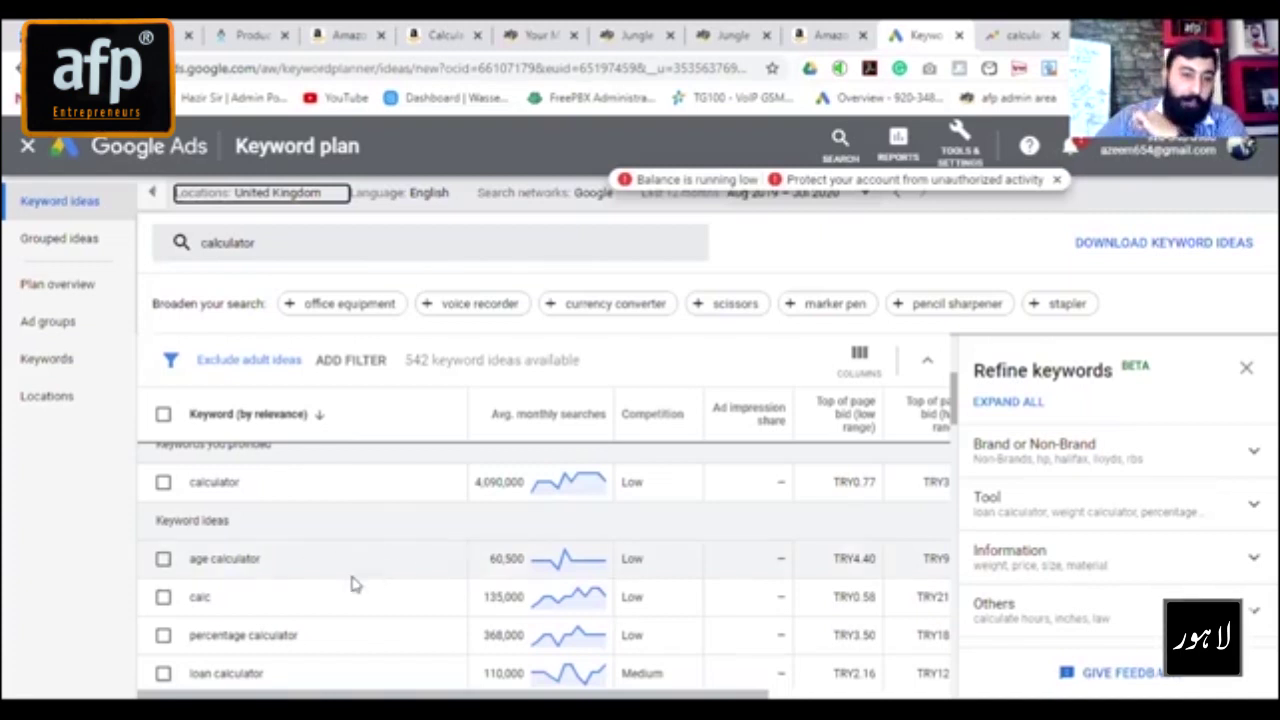
# - Add "casio caluculator" as a second keyword beside calculator and get the updated keyword results
pyautogui.click(292, 245)
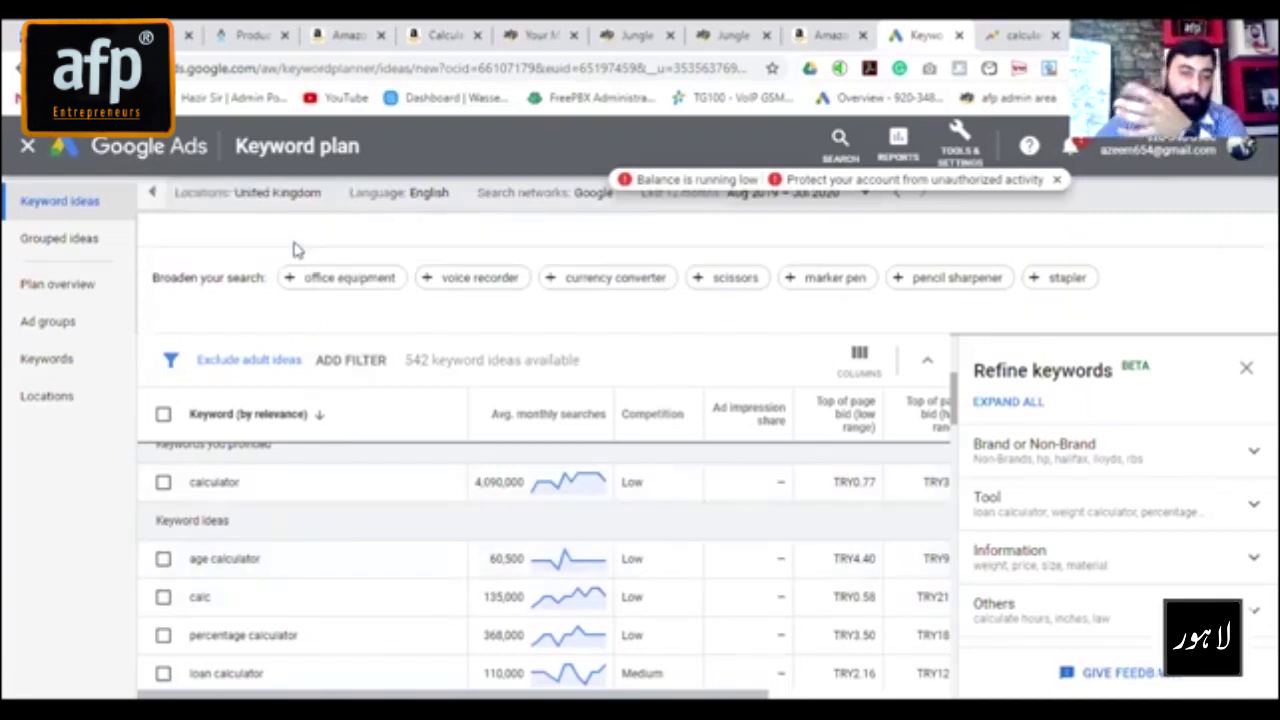
pyautogui.write('c')
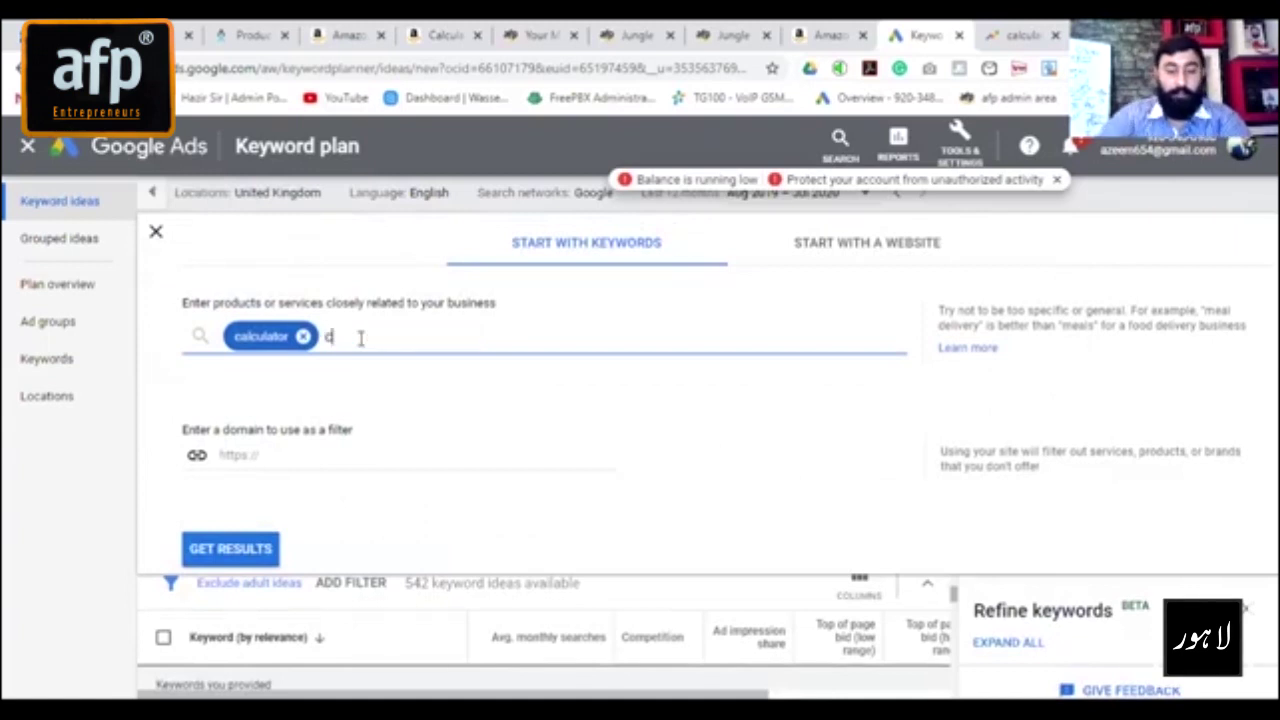
pyautogui.write('asio caluculator')
pyautogui.press('Return')
pyautogui.click(250, 549)
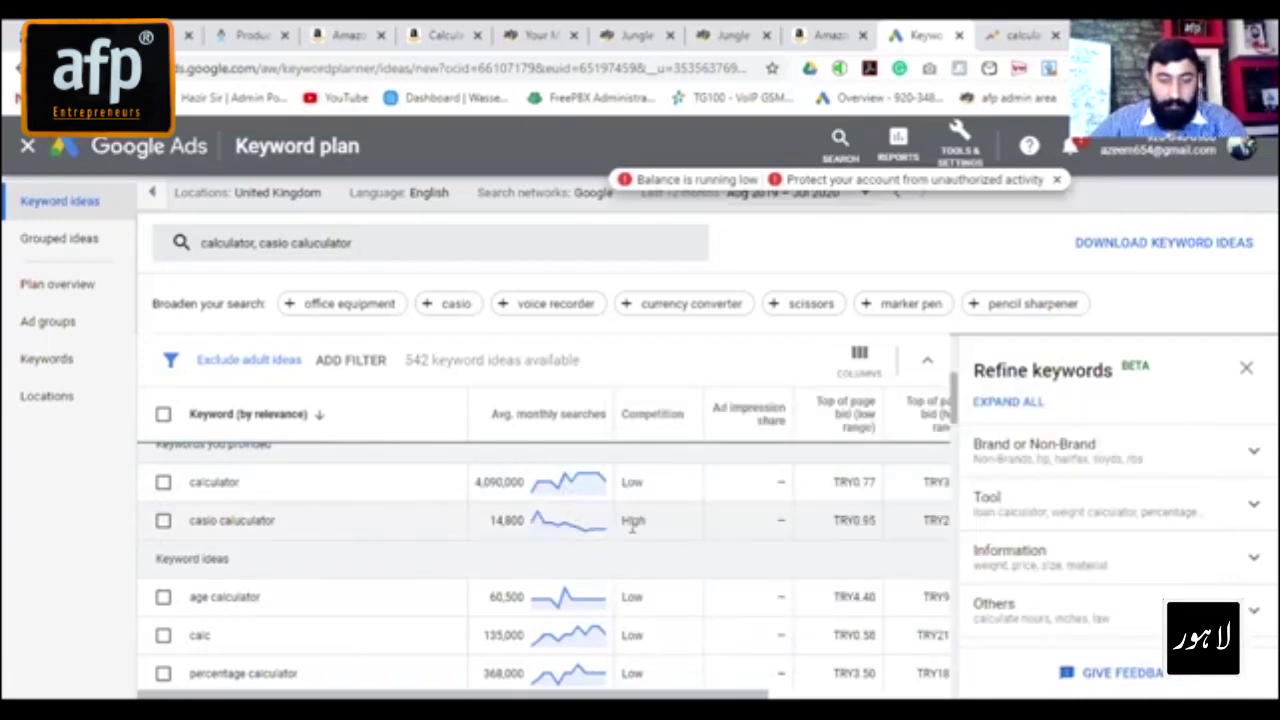
# - Examine the monthly search trend charts of casio caluculator, calc, loan calculator and online calculator, and browse further keyword ideas
pyautogui.moveTo(535, 521)
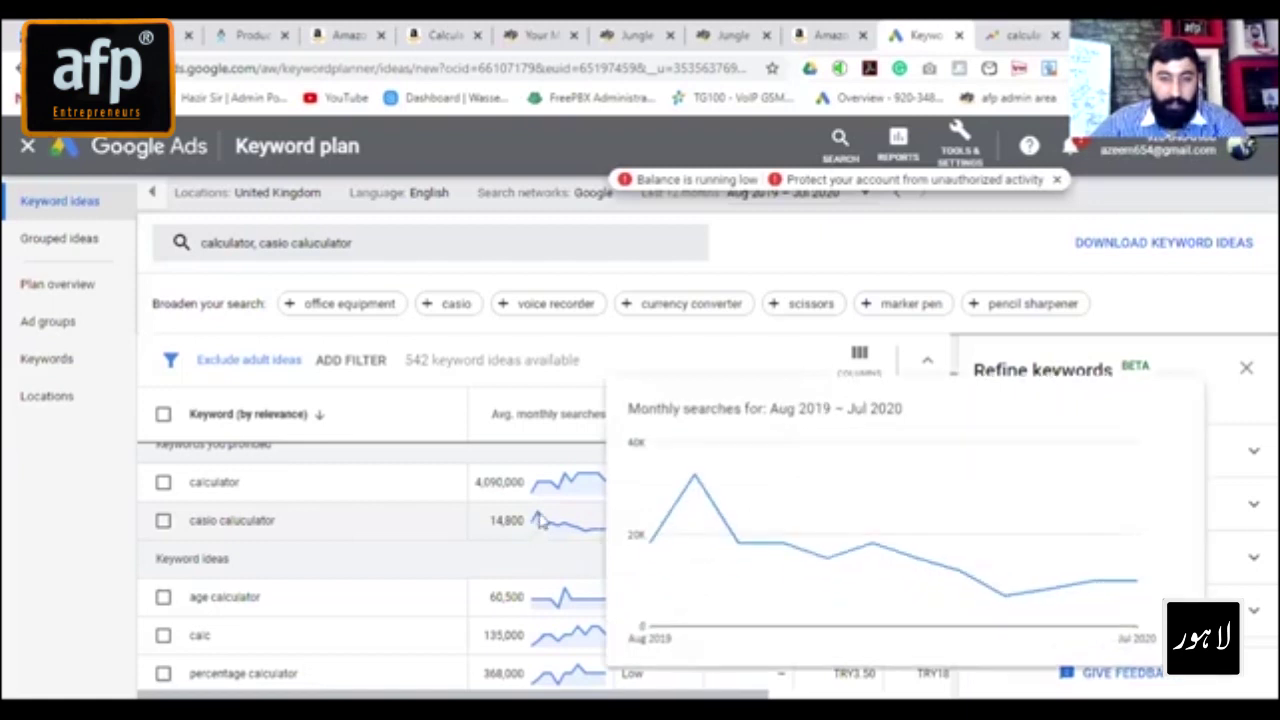
pyautogui.moveTo(710, 514)
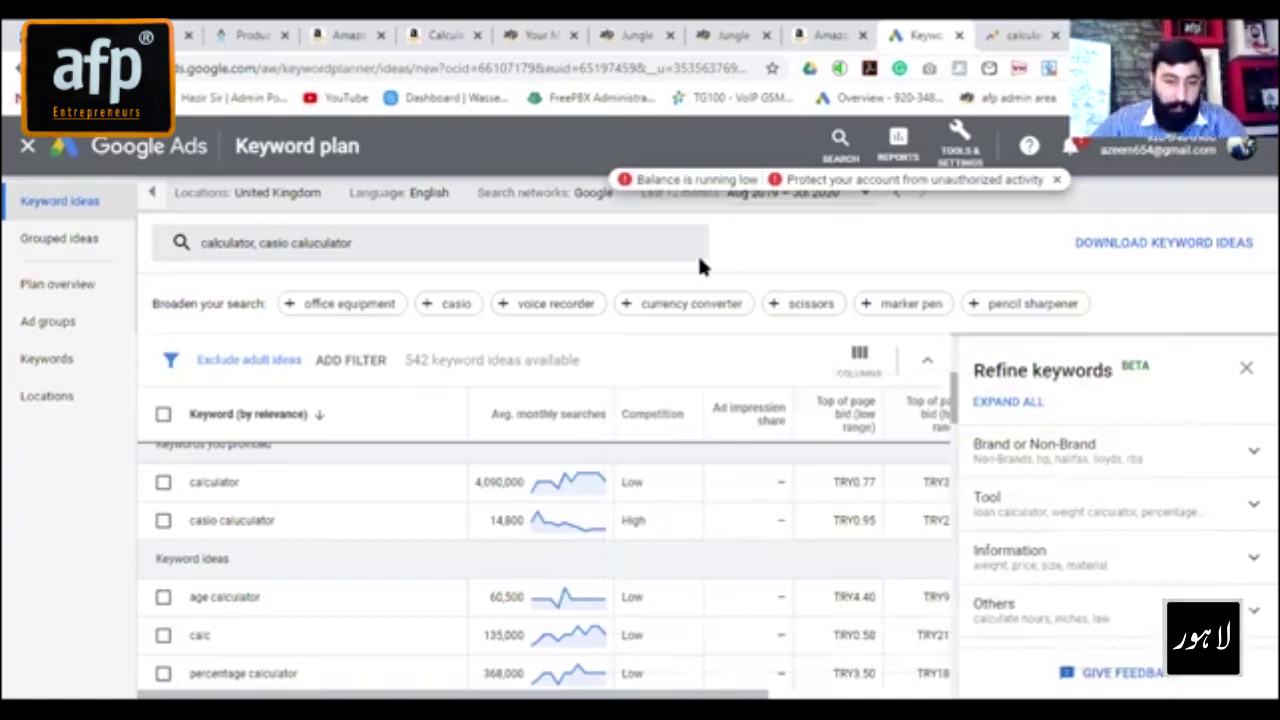
pyautogui.scroll(-1, 634, 614)
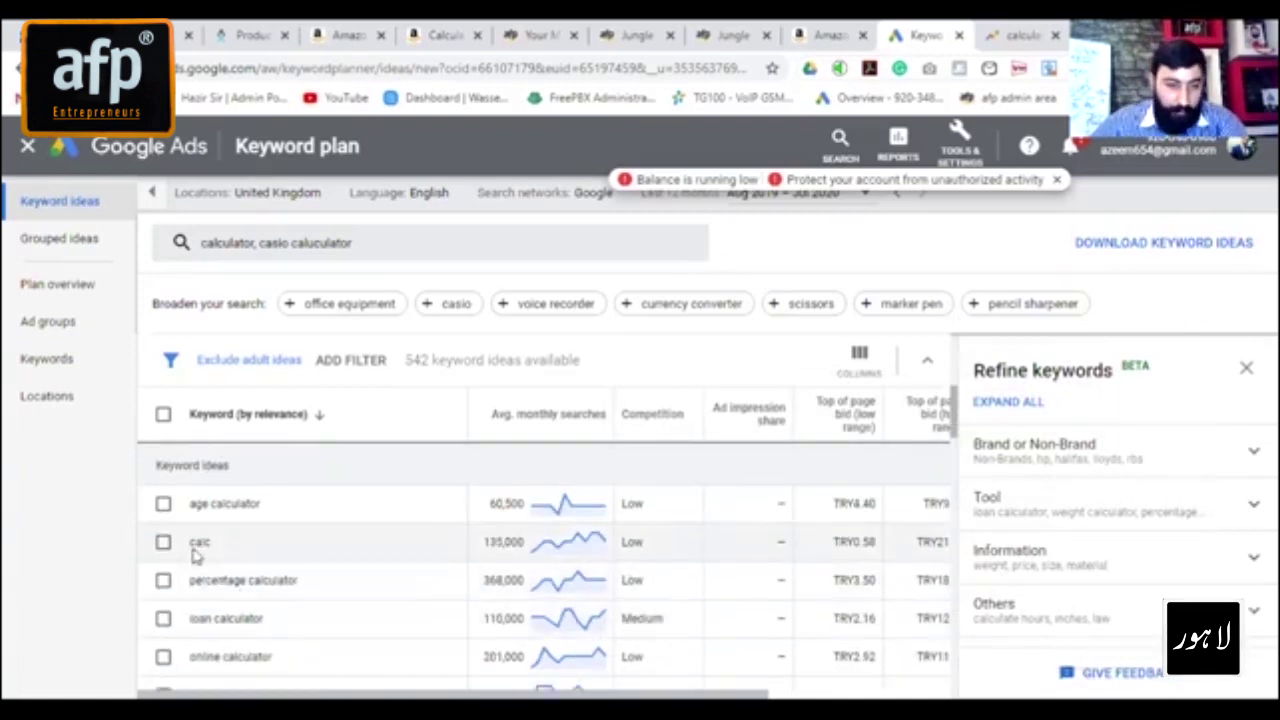
pyautogui.moveTo(602, 541)
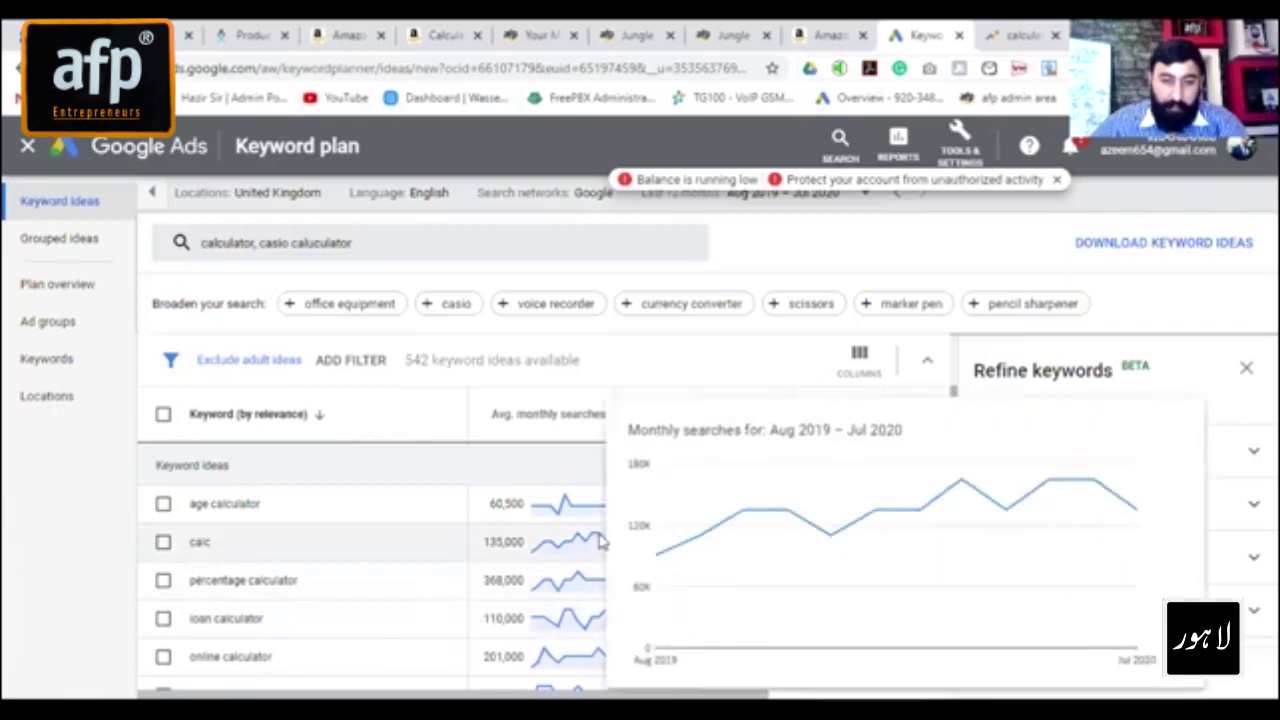
pyautogui.moveTo(660, 545)
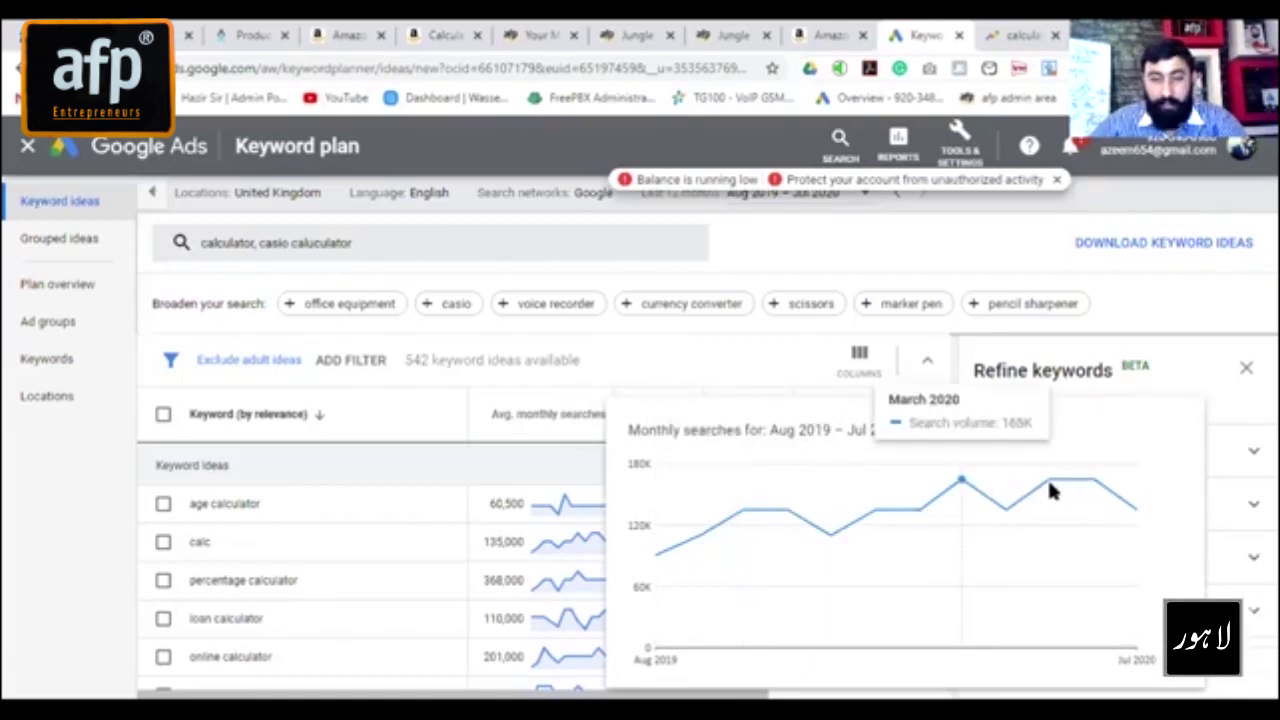
pyautogui.scroll(-1, 586, 542)
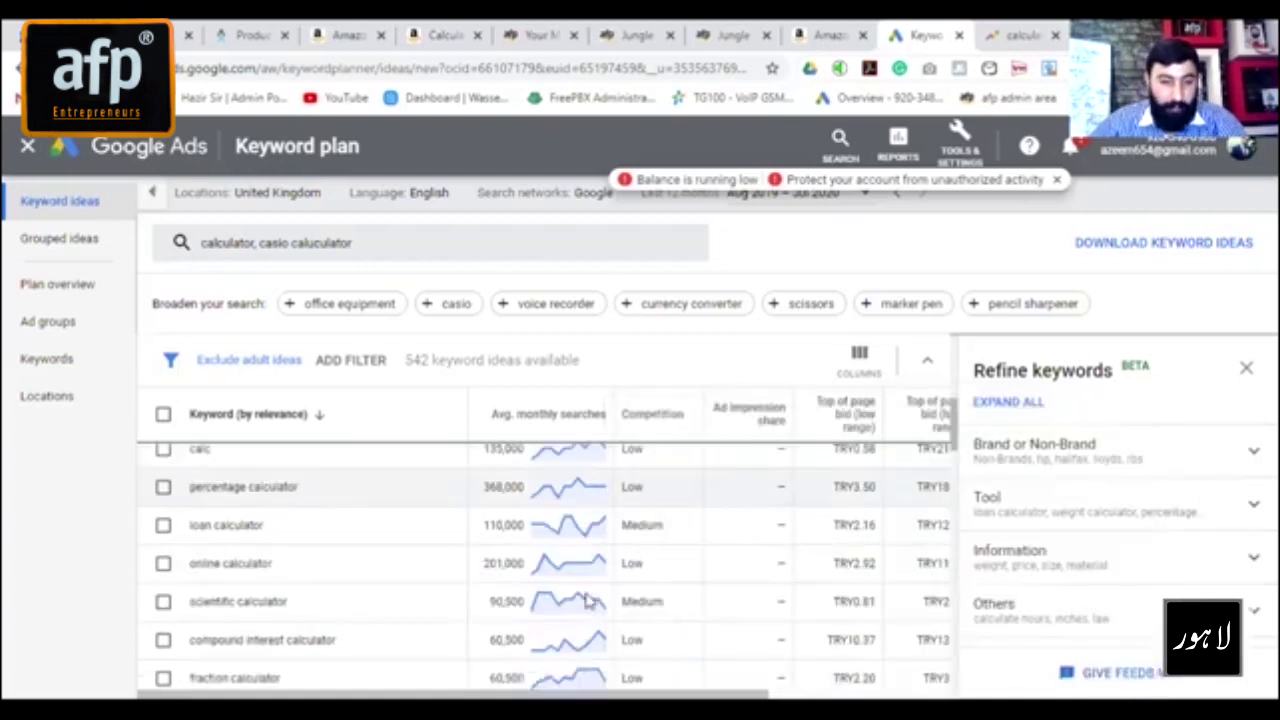
pyautogui.moveTo(580, 596)
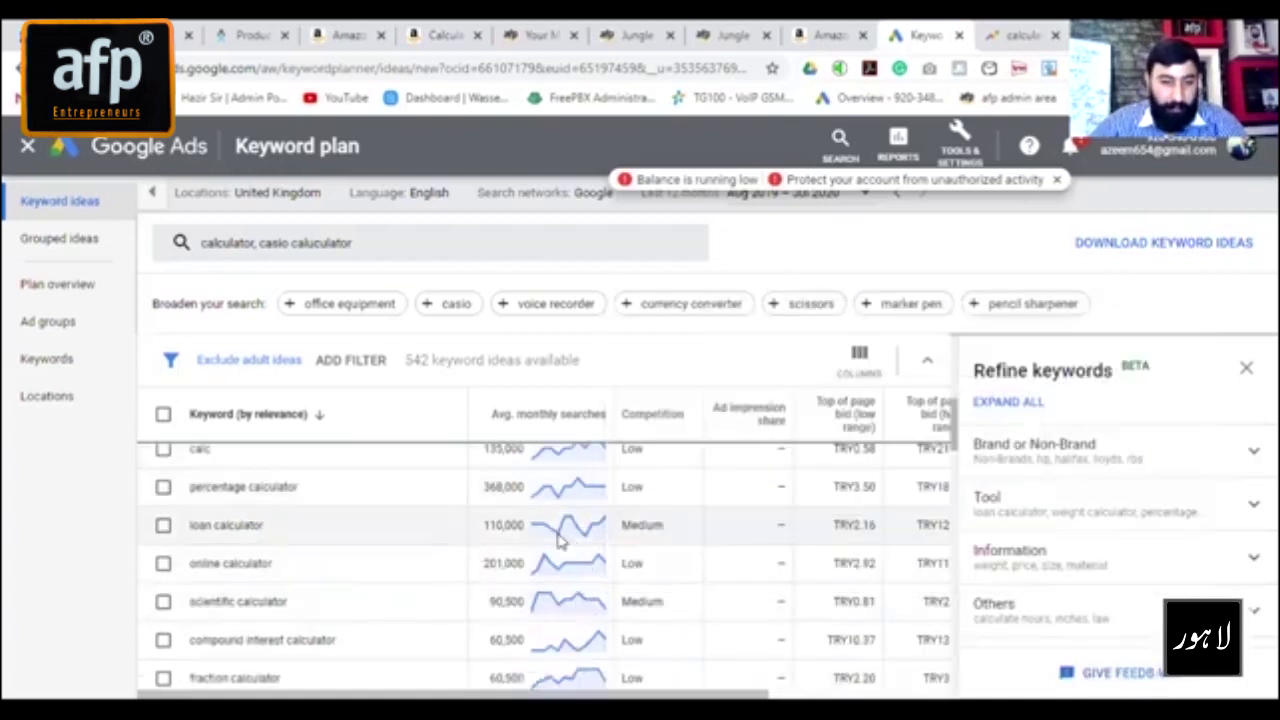
pyautogui.moveTo(590, 532)
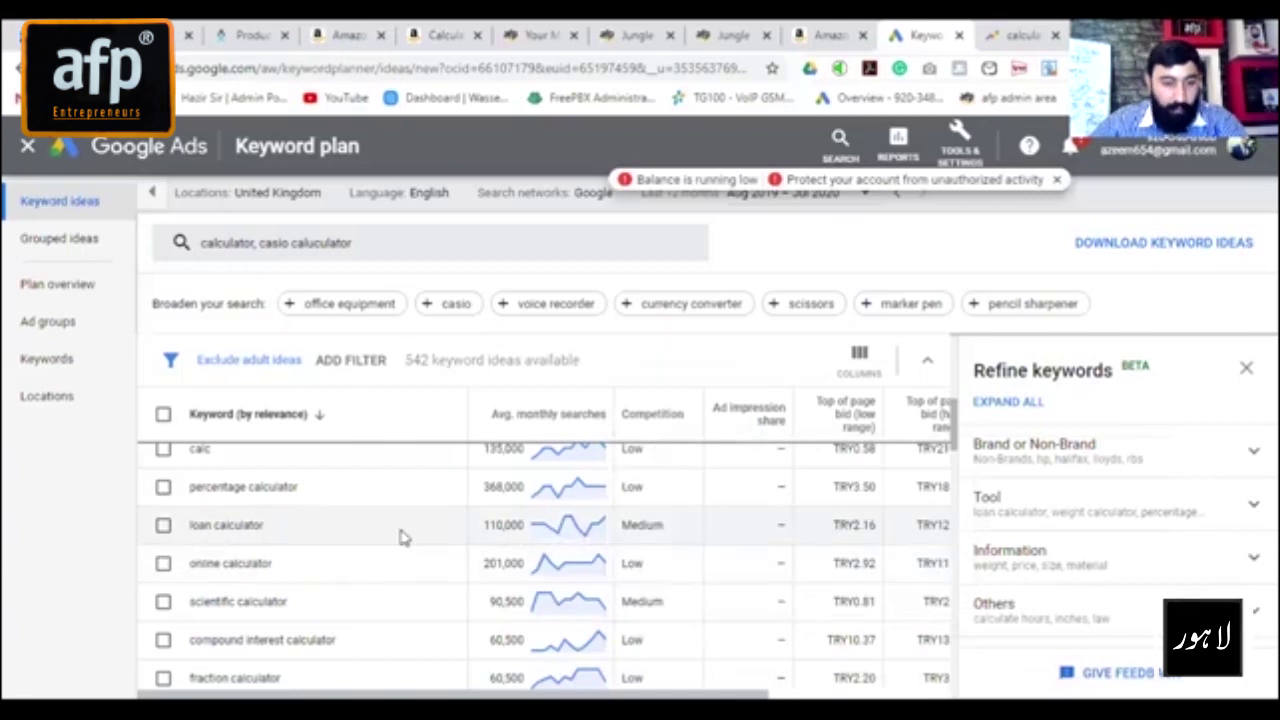
pyautogui.scroll(-2, 566, 563)
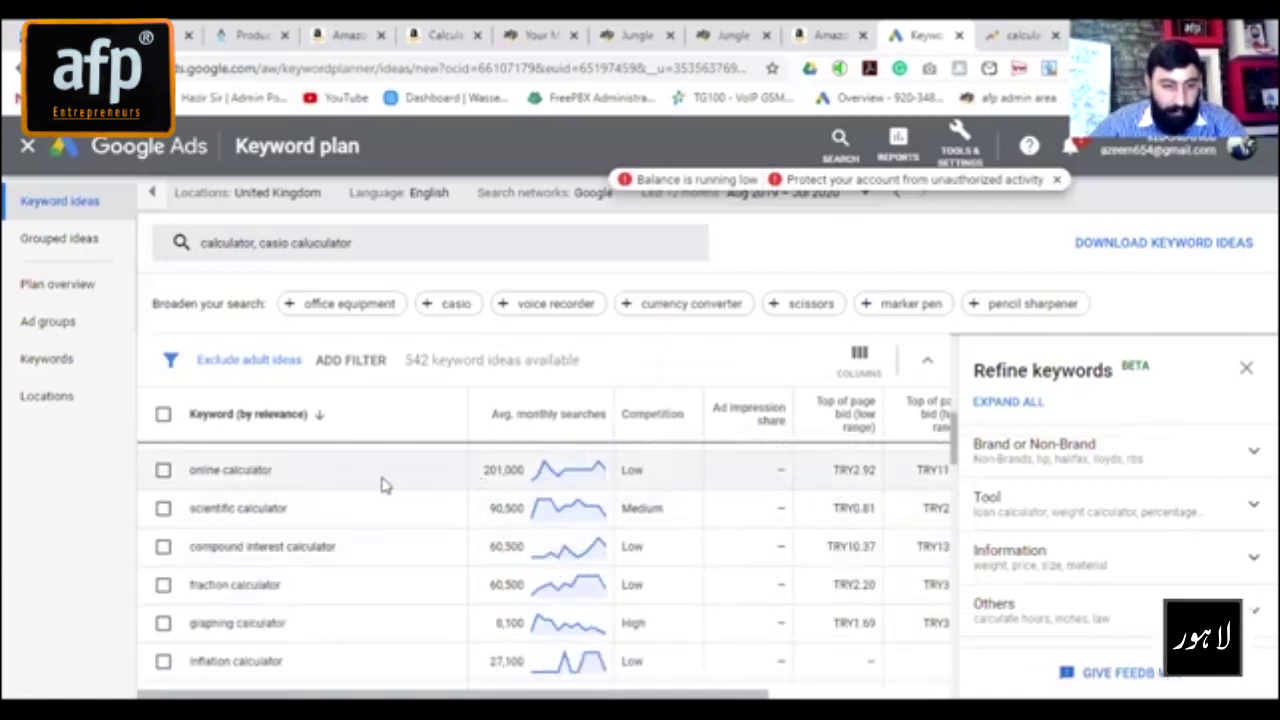
pyautogui.moveTo(590, 472)
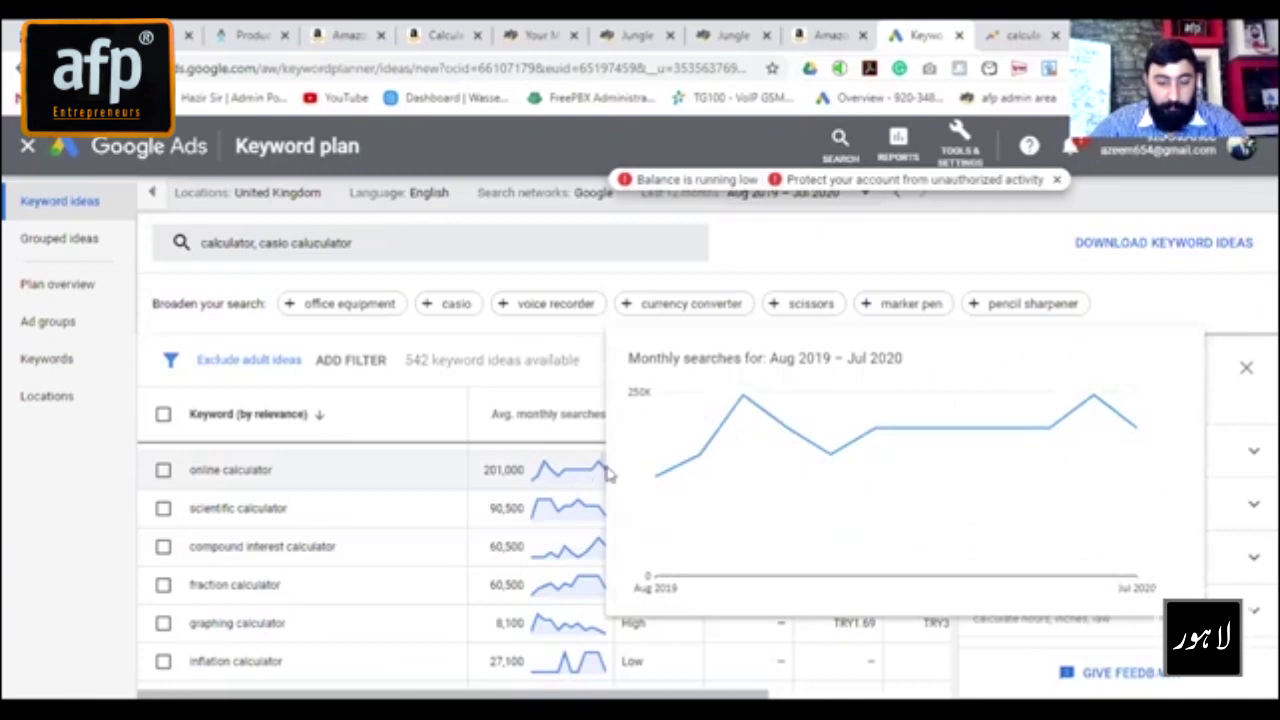
pyautogui.scroll(-2, 563, 566)
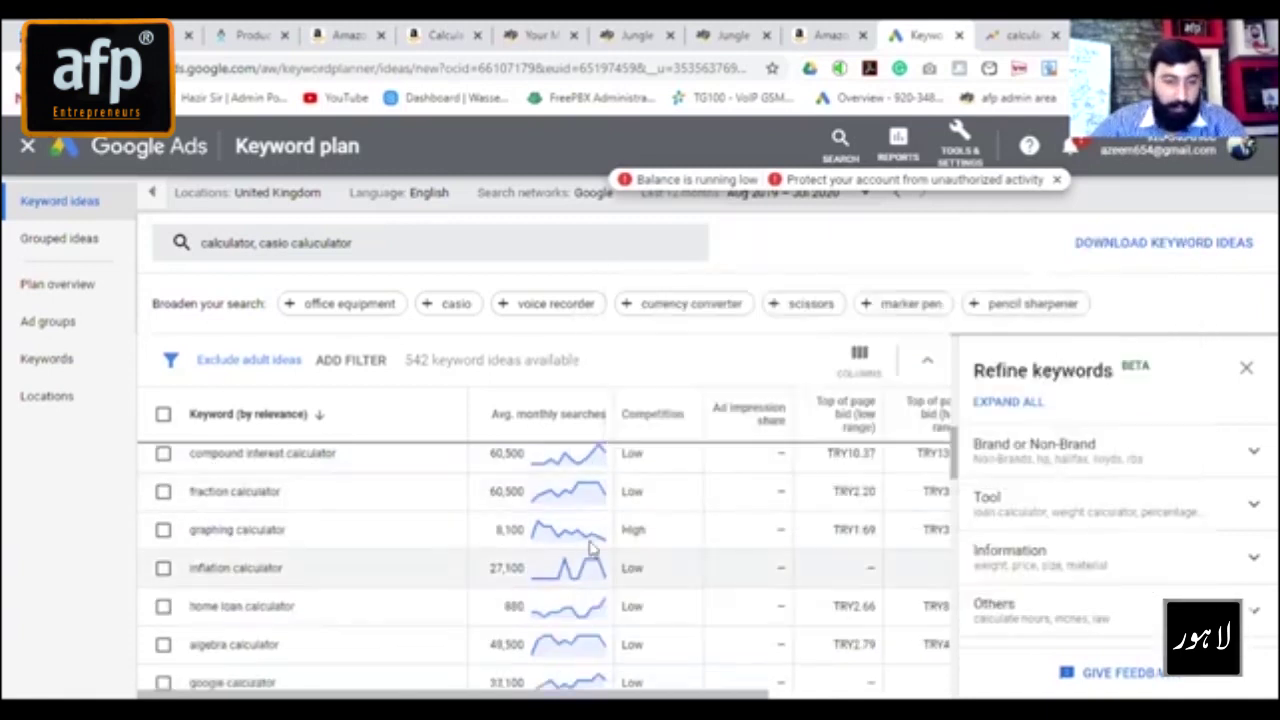
# - Examine the average monthly searches, trend charts and competition of the keyword ideas from online calculator down past factoring calculator
pyautogui.scroll(2, 594, 562)
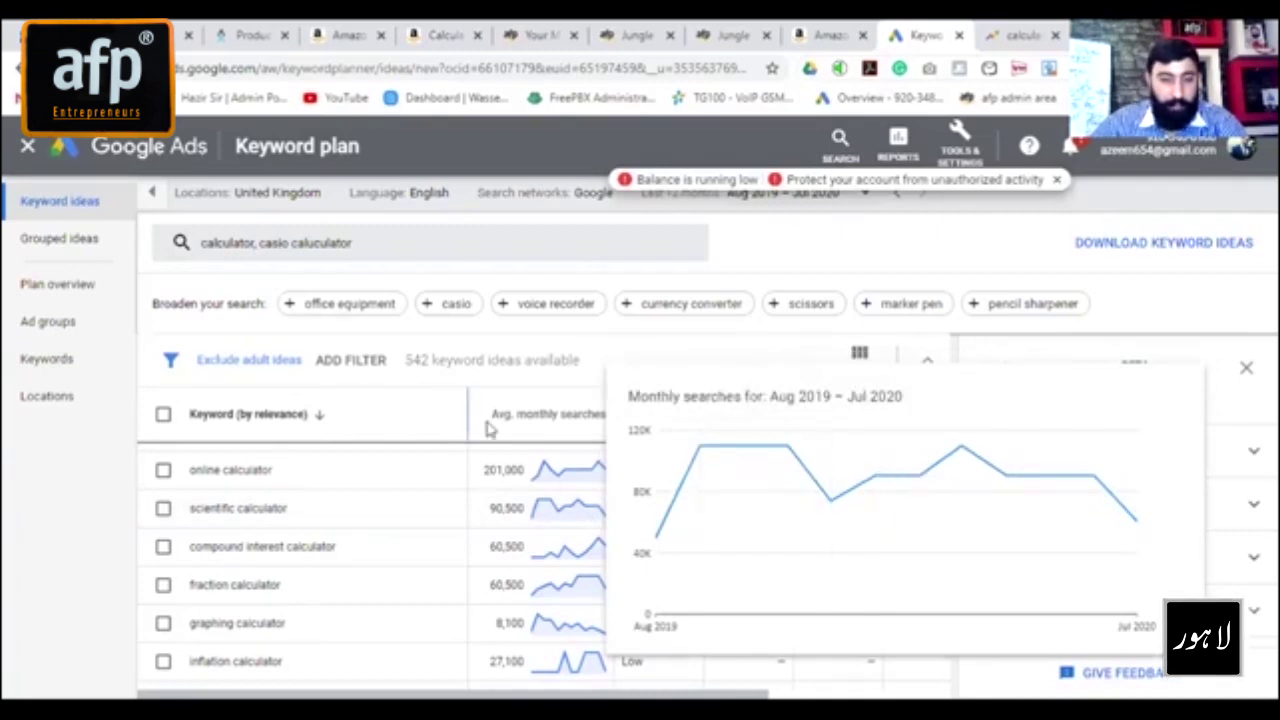
pyautogui.scroll(-1, 500, 562)
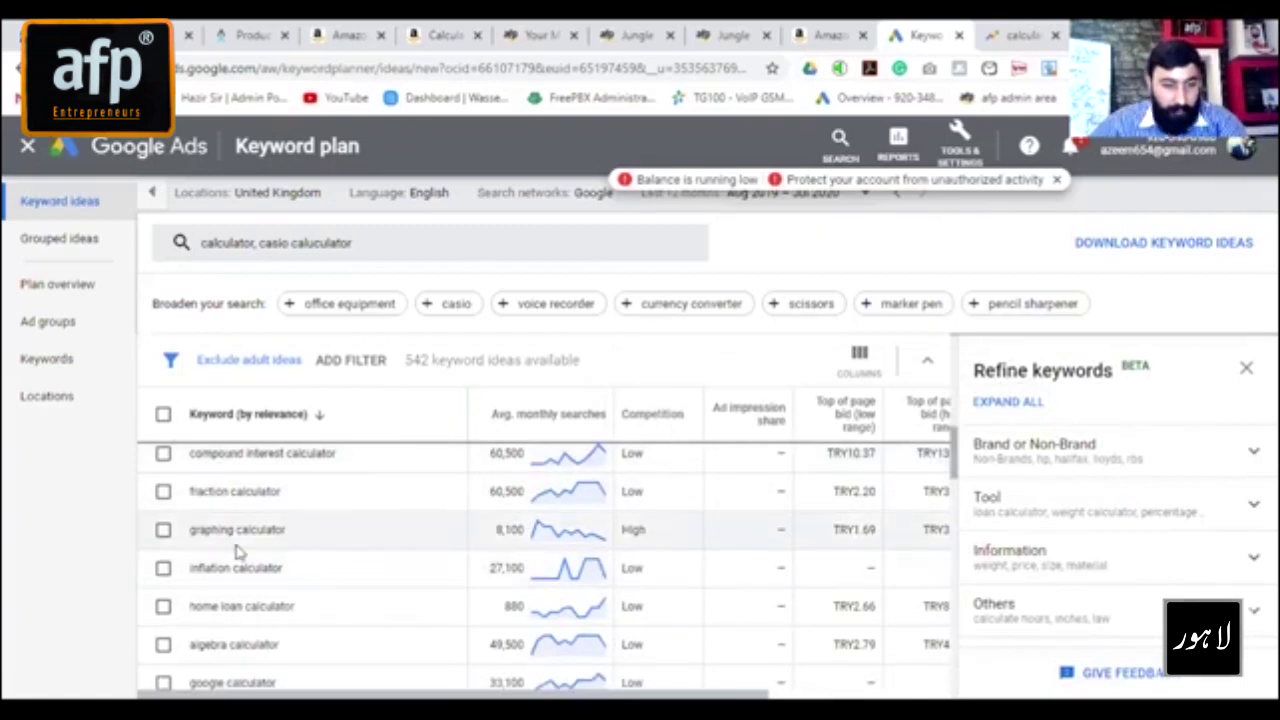
pyautogui.scroll(-1, 572, 540)
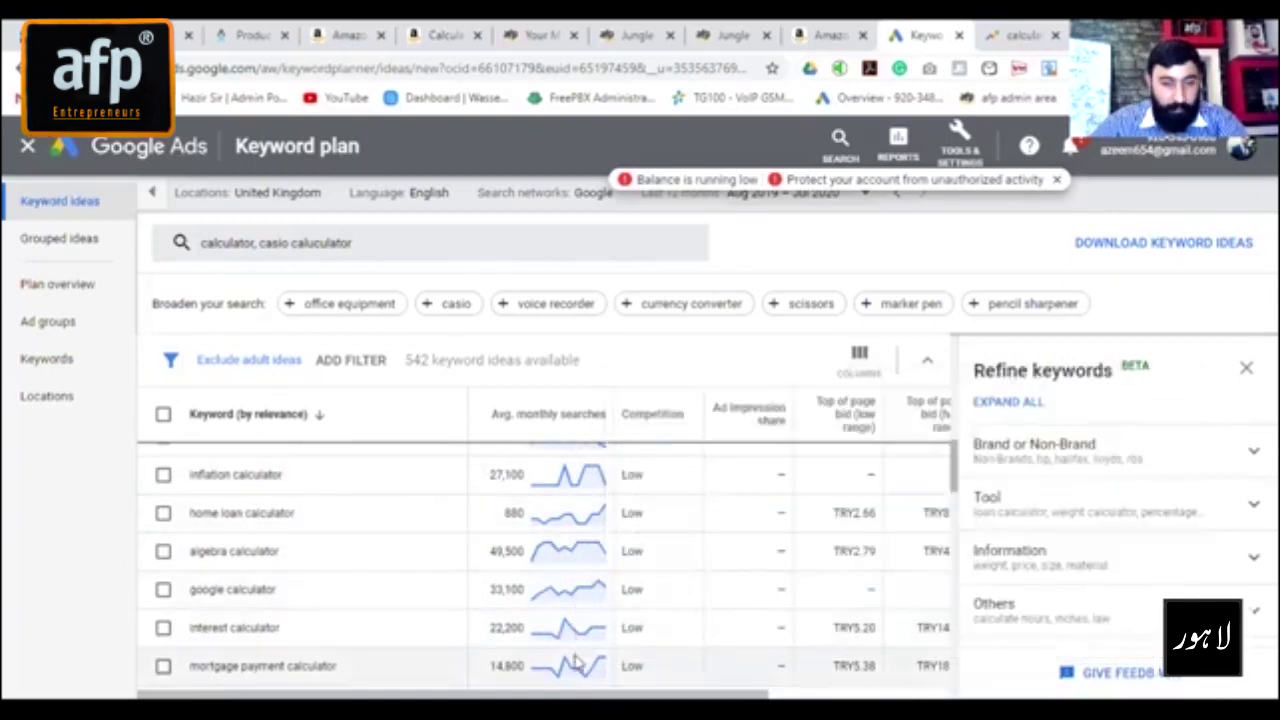
pyautogui.scroll(-1, 565, 625)
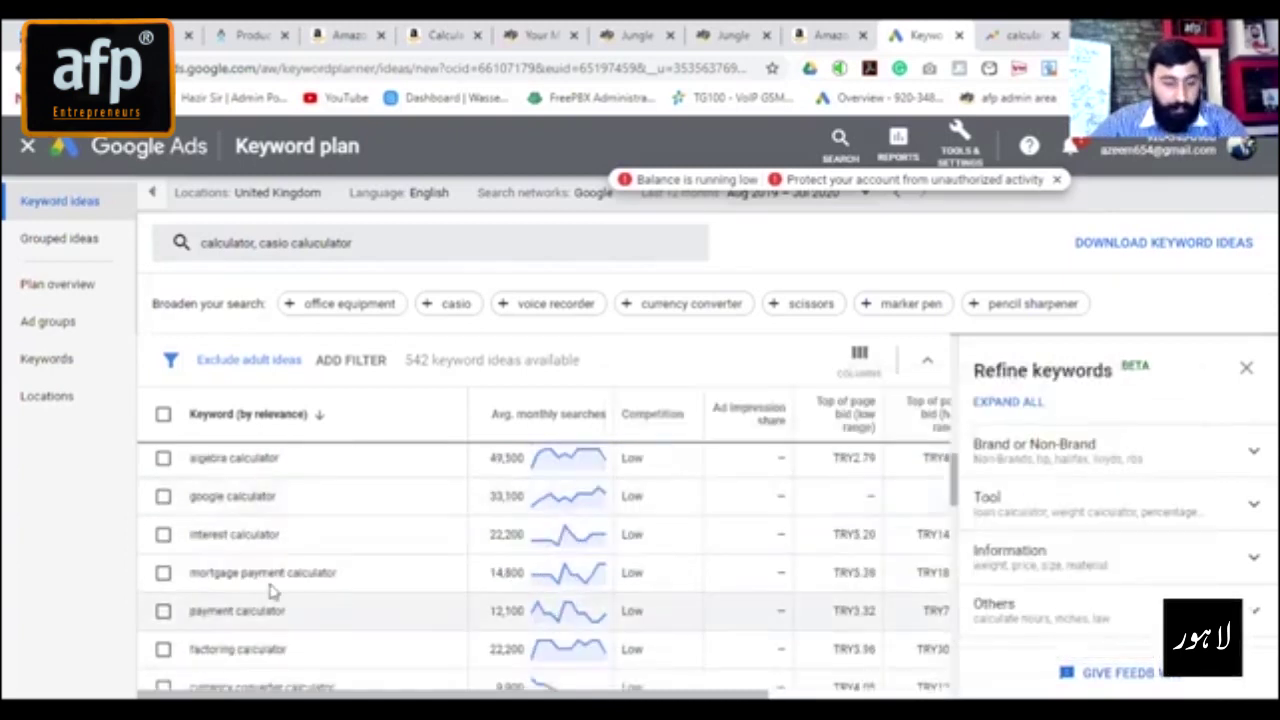
pyautogui.scroll(-1, 209, 604)
pyautogui.scroll(3, 432, 606)
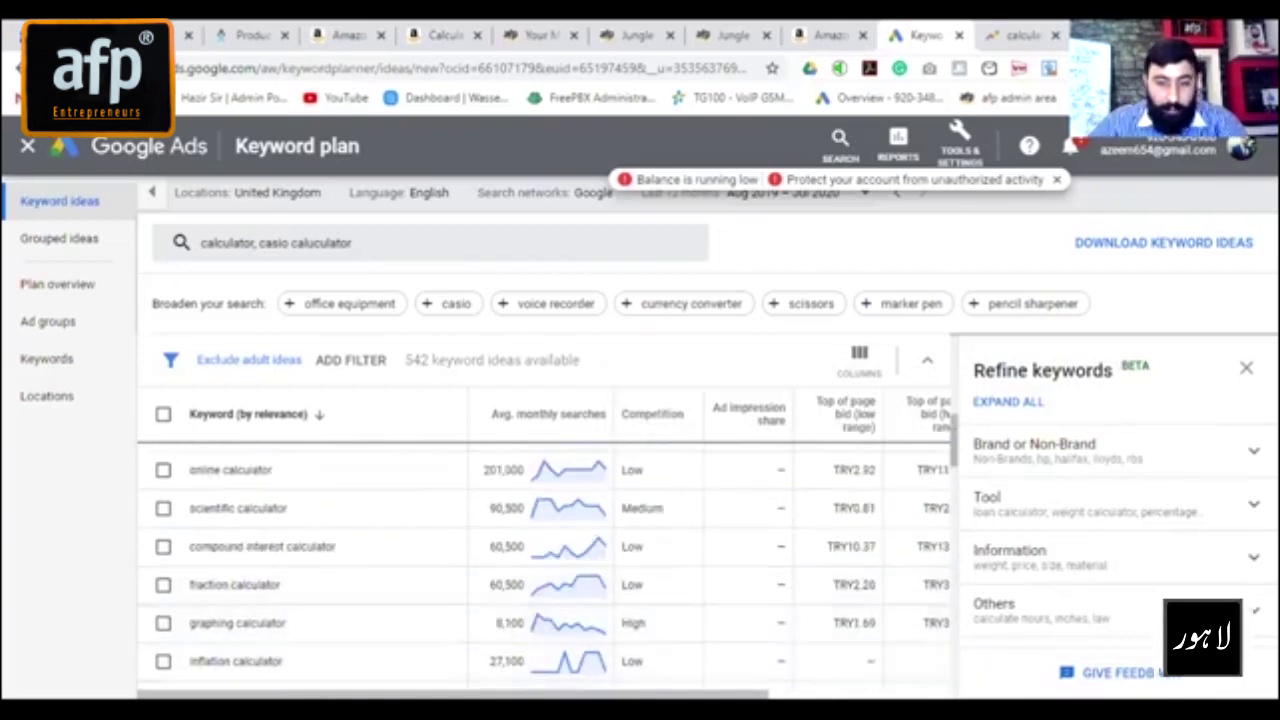
# - Examine the low-range and high-range top of page bids of the calculator keyword ideas alongside their monthly searches and competition
pyautogui.hscroll(1, 545, 560)
pyautogui.hscroll(2, 545, 560)
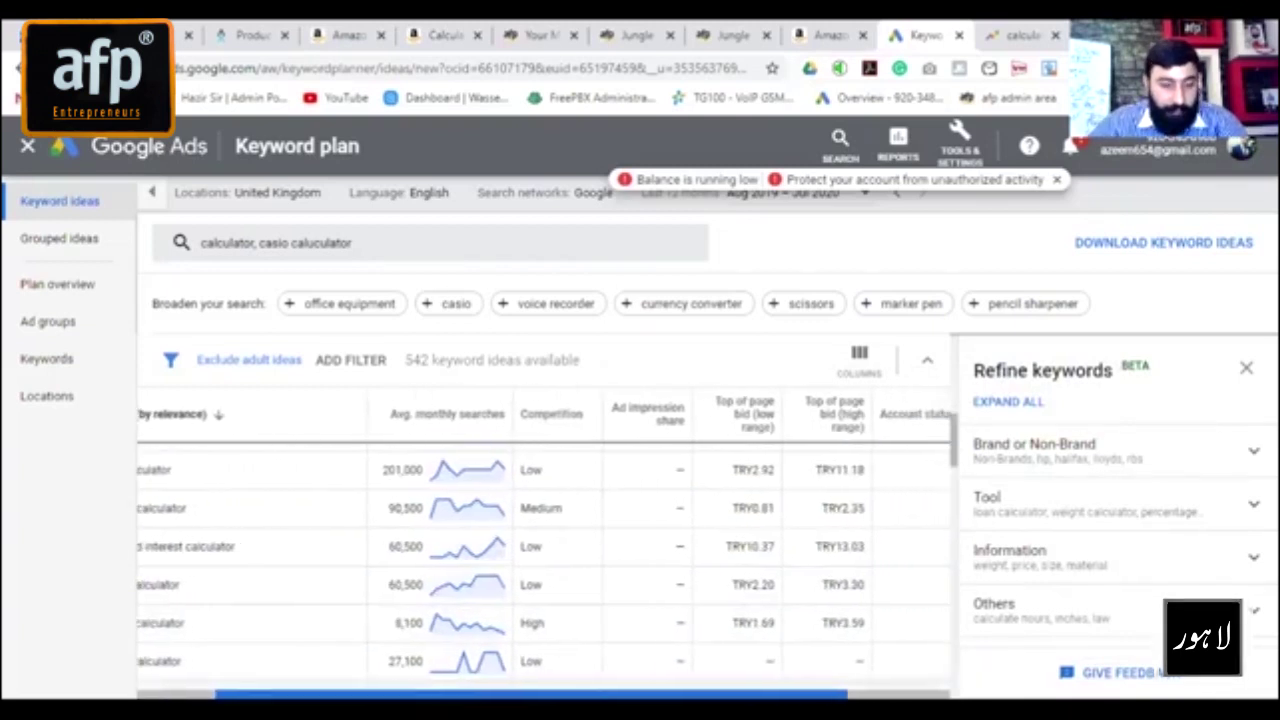
pyautogui.hscroll(1, 545, 560)
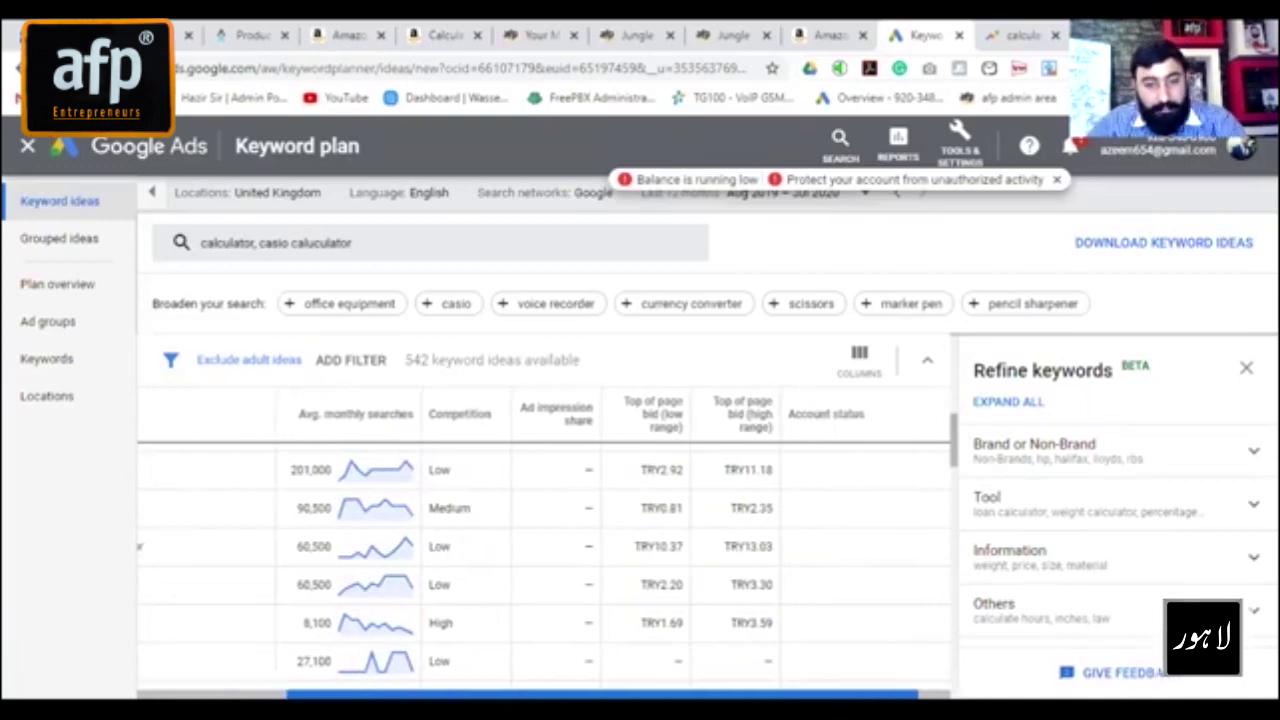
pyautogui.hscroll(-4, 545, 560)
pyautogui.hscroll(4, 545, 560)
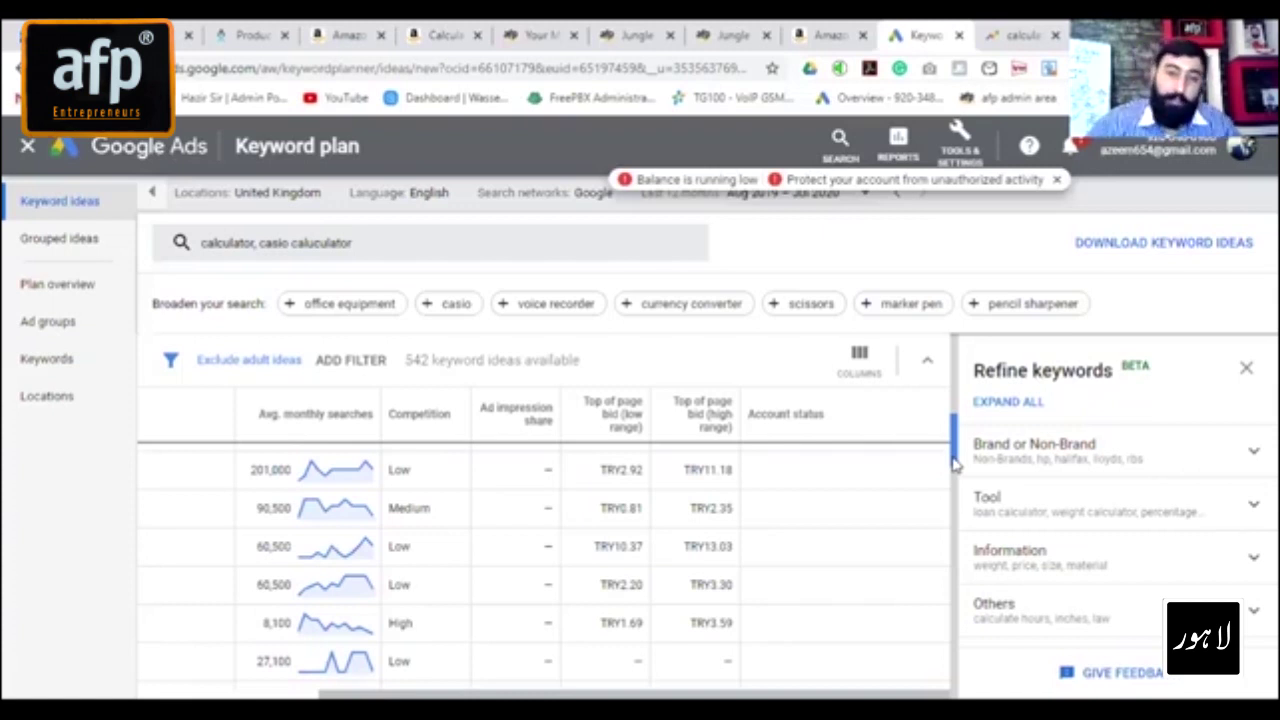
pyautogui.moveTo(953, 458); pyautogui.dragTo(955, 468)
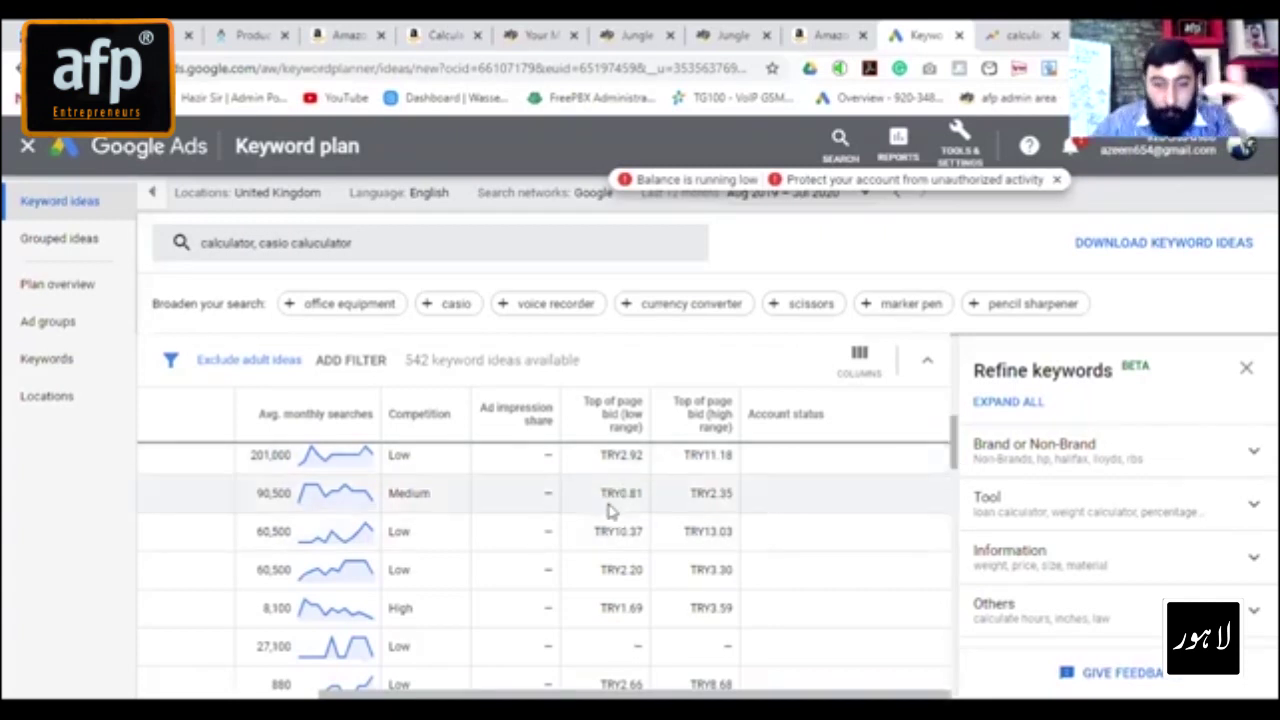
pyautogui.scroll(-2, 621, 574)
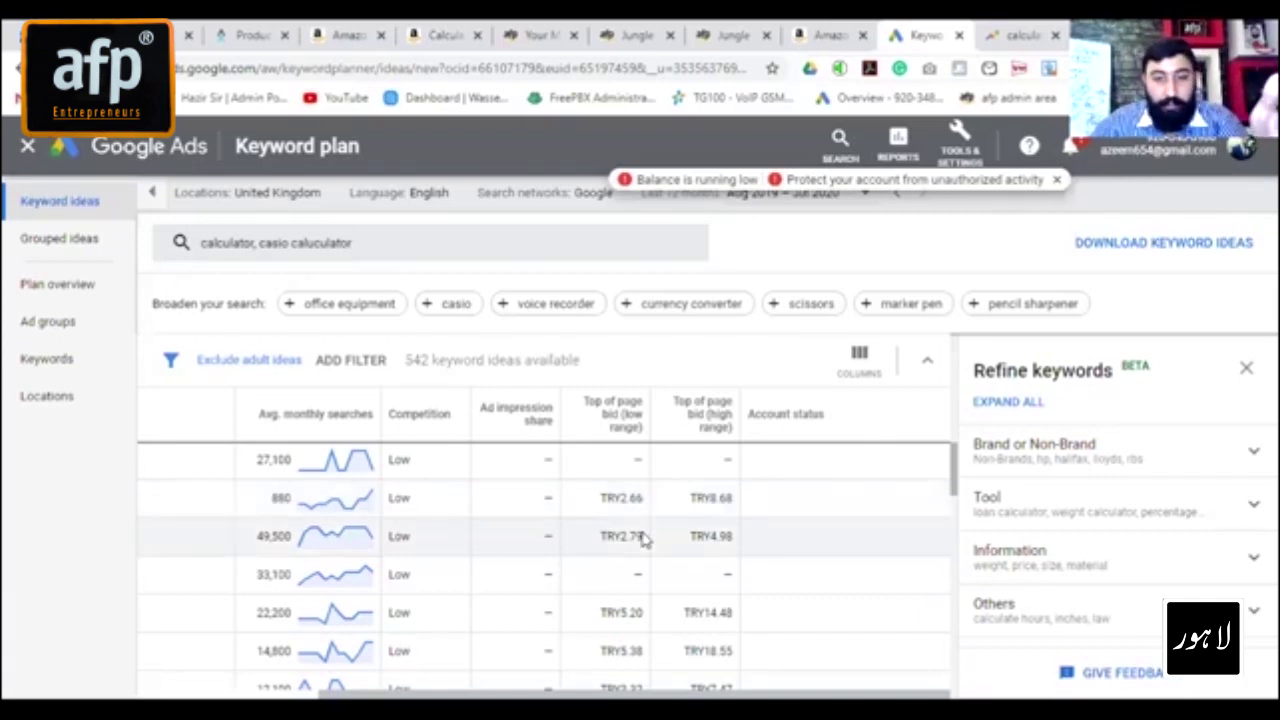
pyautogui.scroll(-2, 640, 537)
pyautogui.scroll(2, 640, 568)
pyautogui.scroll(2, 640, 568)
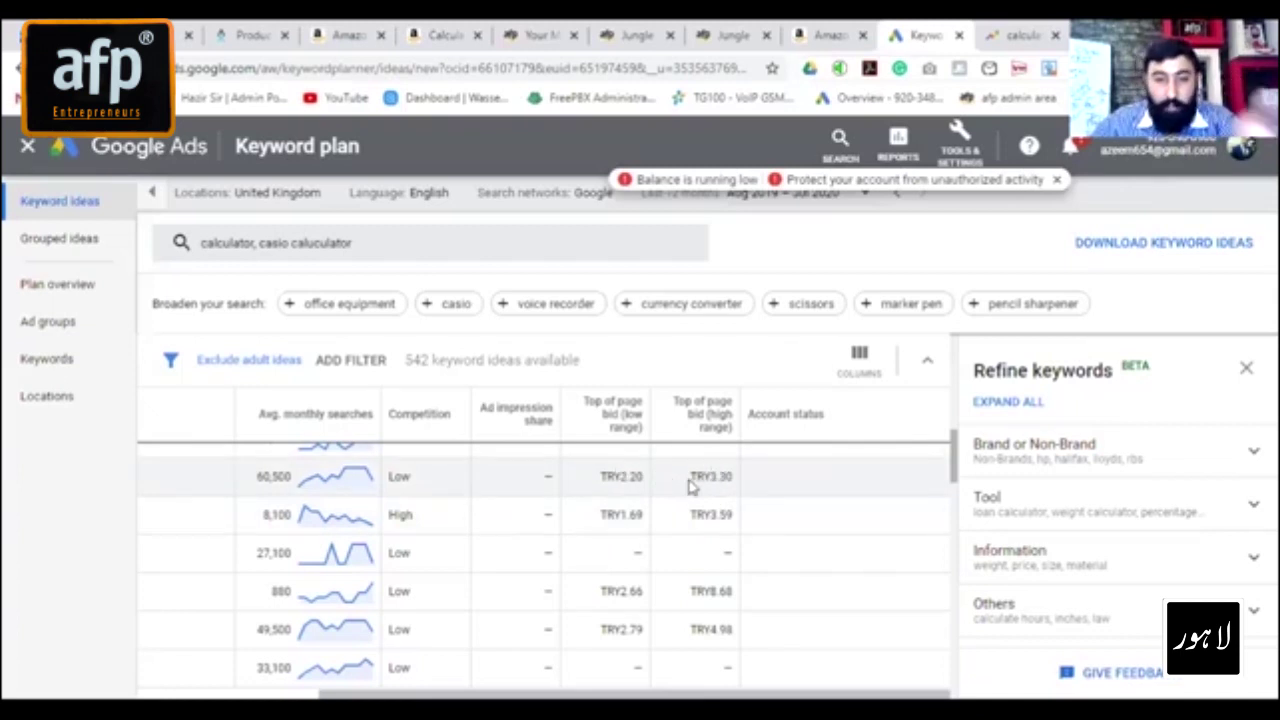
pyautogui.scroll(5, 720, 484)
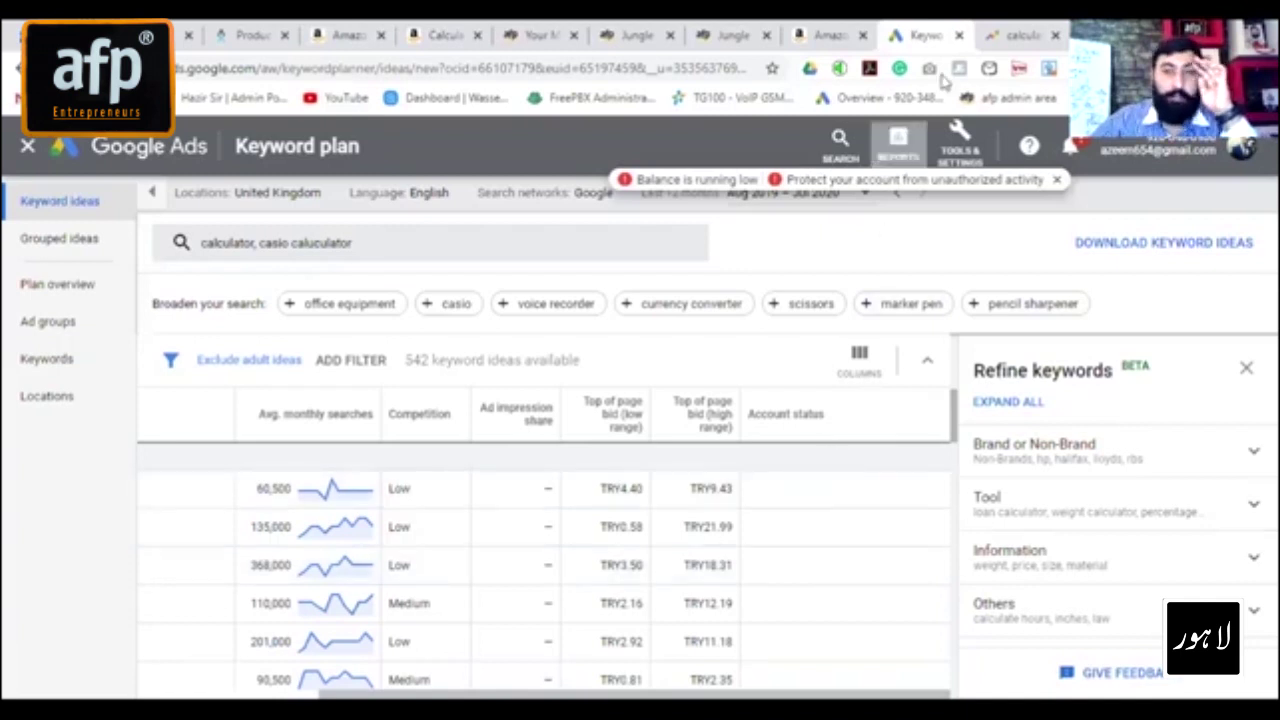
# - Switch to the Google Trends comparison of the four calculator search terms, review interest over time, and close the Google Ads keyword plan
pyautogui.click(1018, 35)
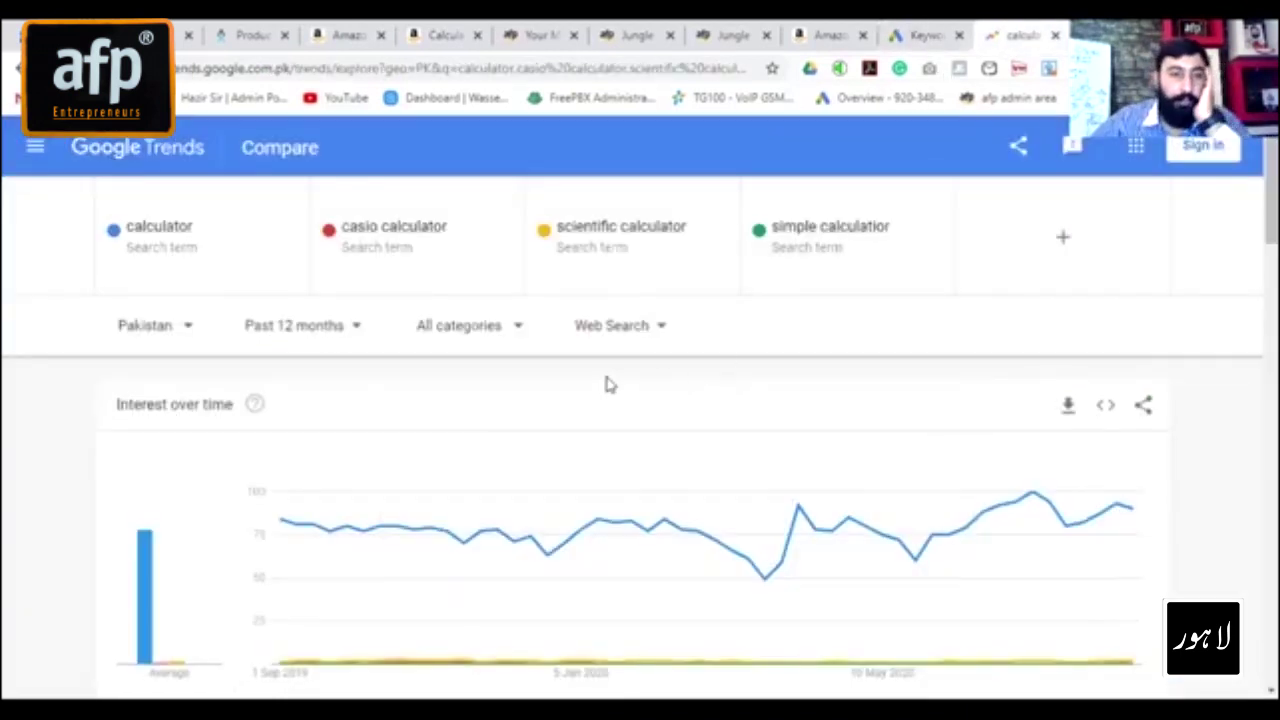
pyautogui.scroll(-1, 800, 465)
pyautogui.scroll(1, 751, 477)
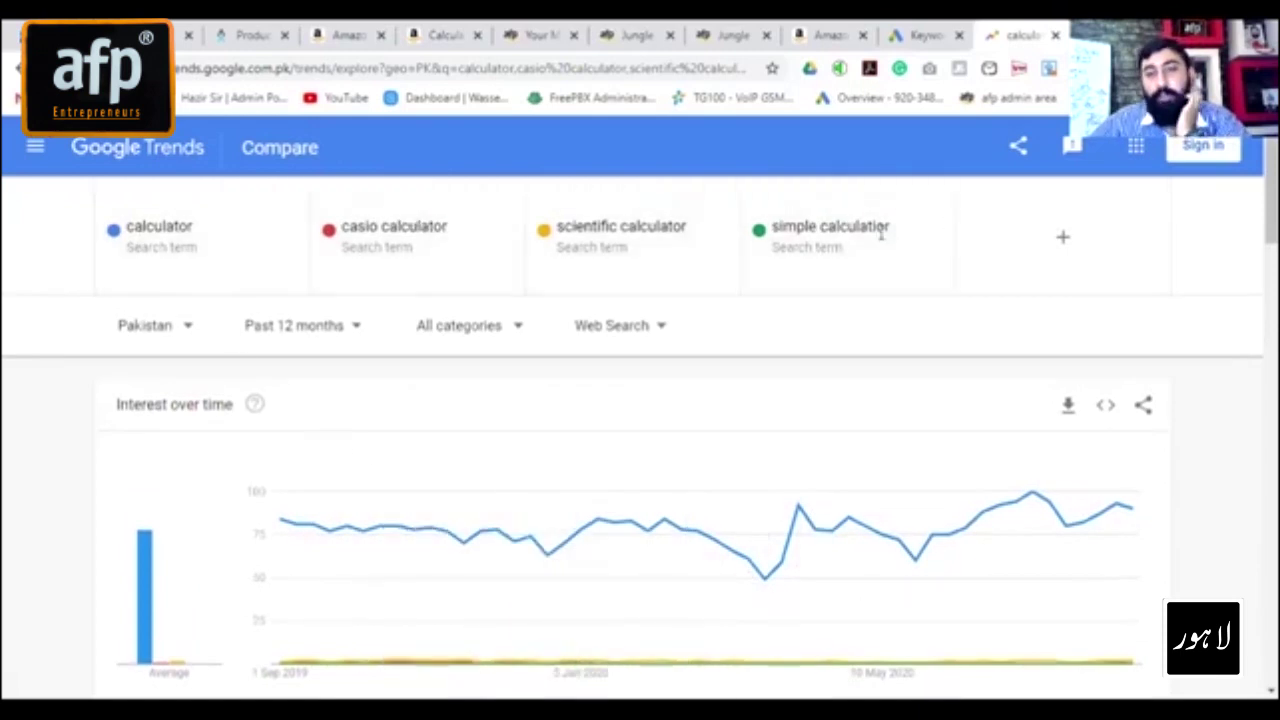
pyautogui.click(958, 35)
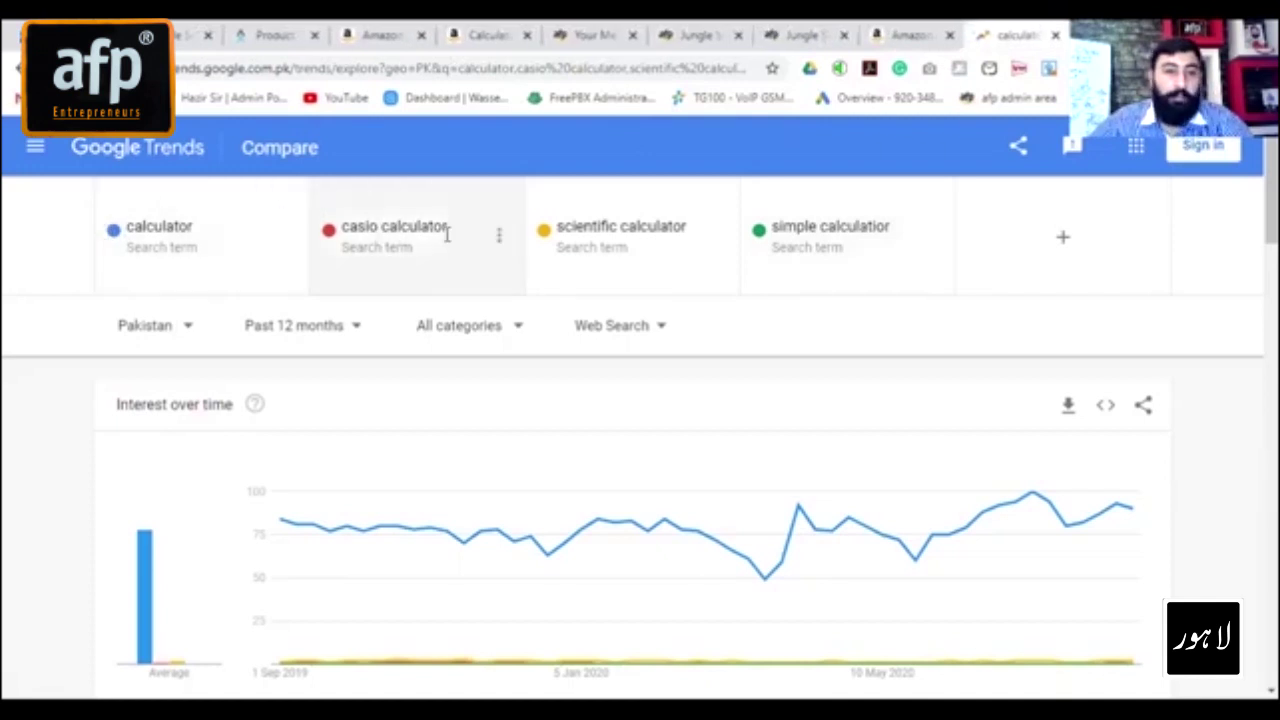